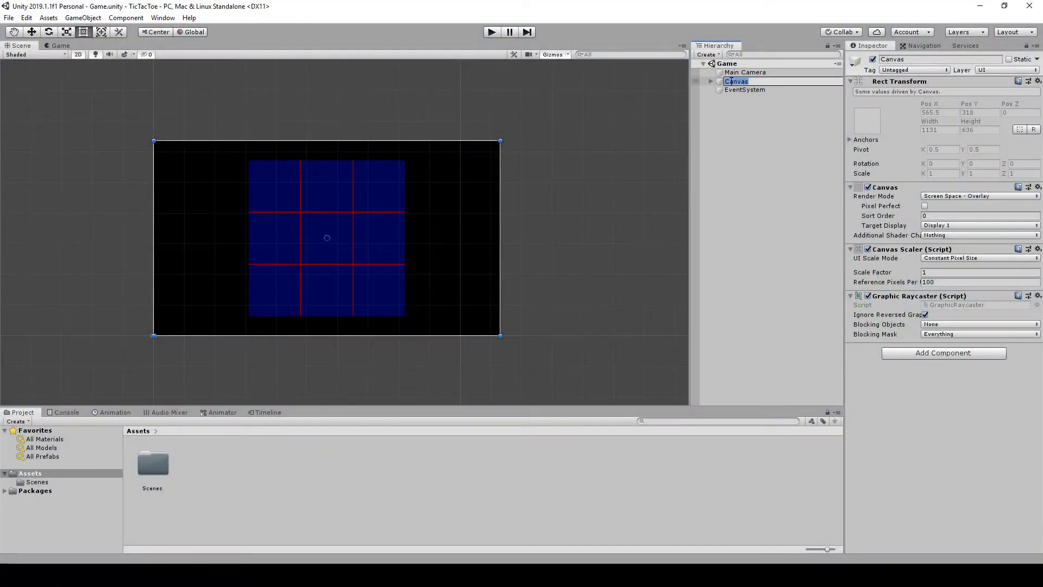
- Add a Button - TextMeshPro under the Canvas and import the TMP Essential Resources
{"action": "right_click", "coordinate": [731, 83]}
{"action": "left_click", "coordinate": [719, 87]}
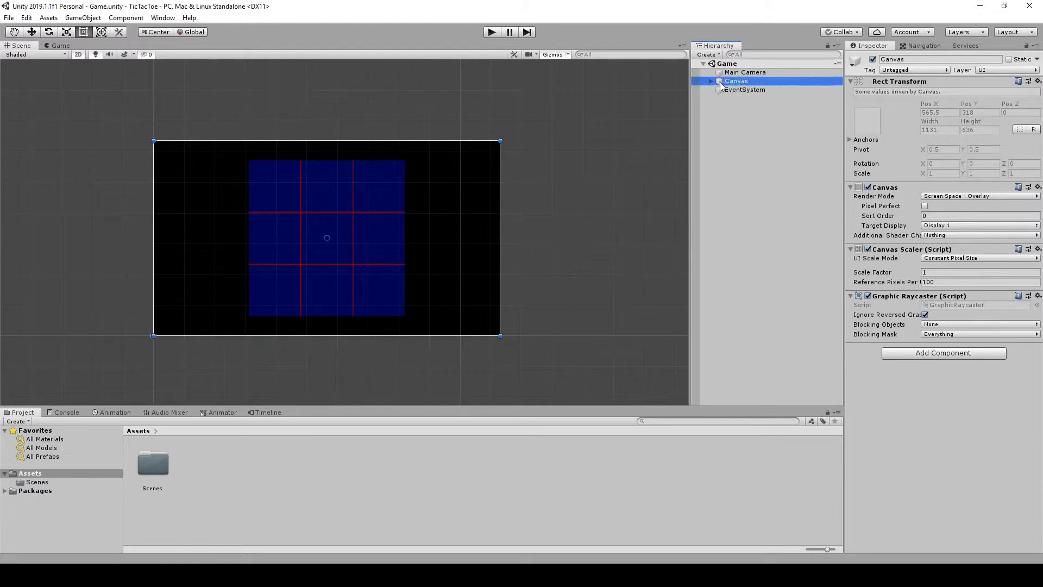
{"action": "right_click", "coordinate": [719, 83]}
{"action": "mouse_move", "coordinate": [768, 268]}
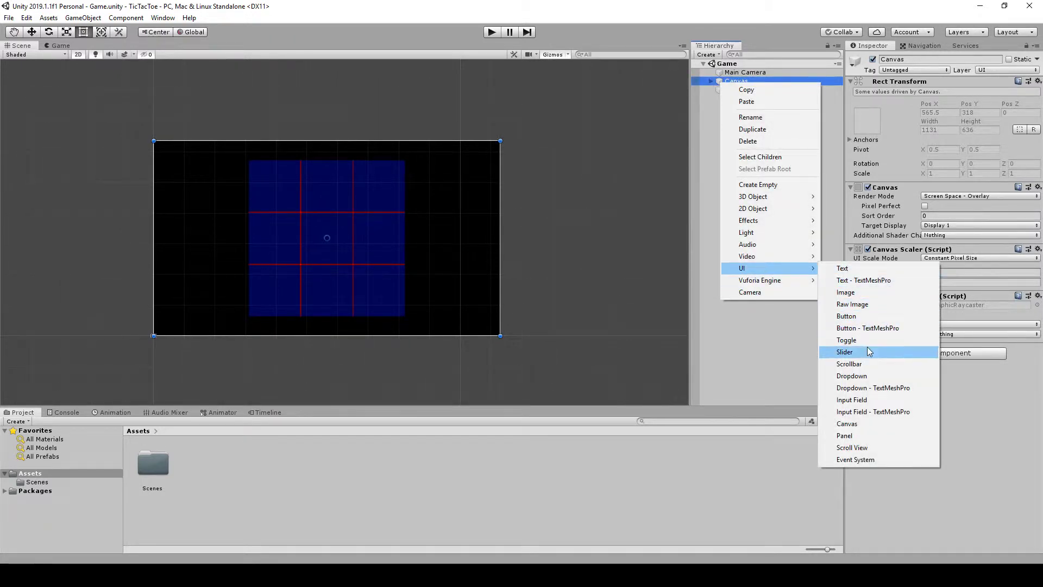
{"action": "left_click", "coordinate": [869, 329]}
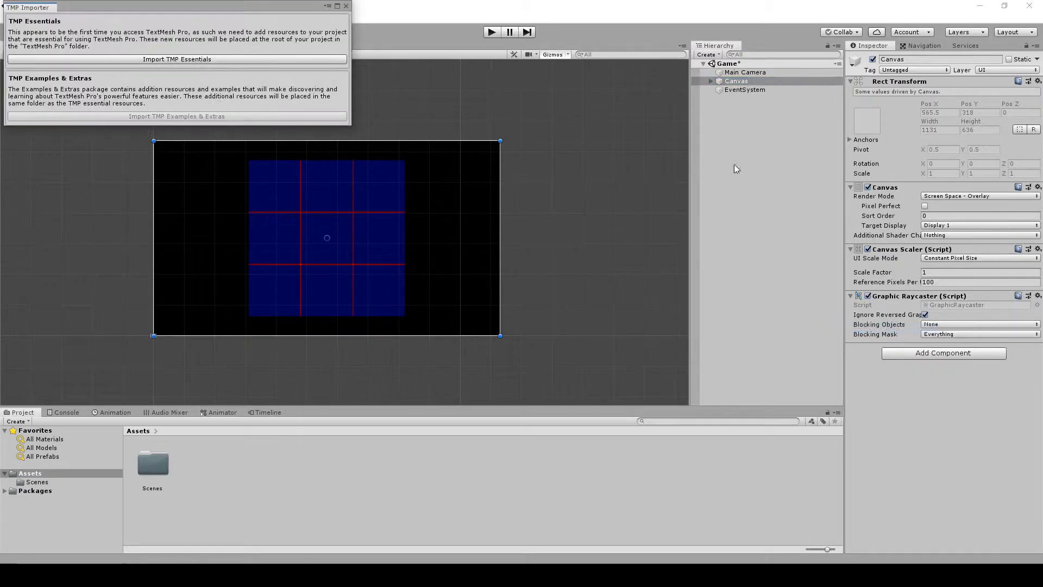
{"action": "left_click", "coordinate": [232, 61]}
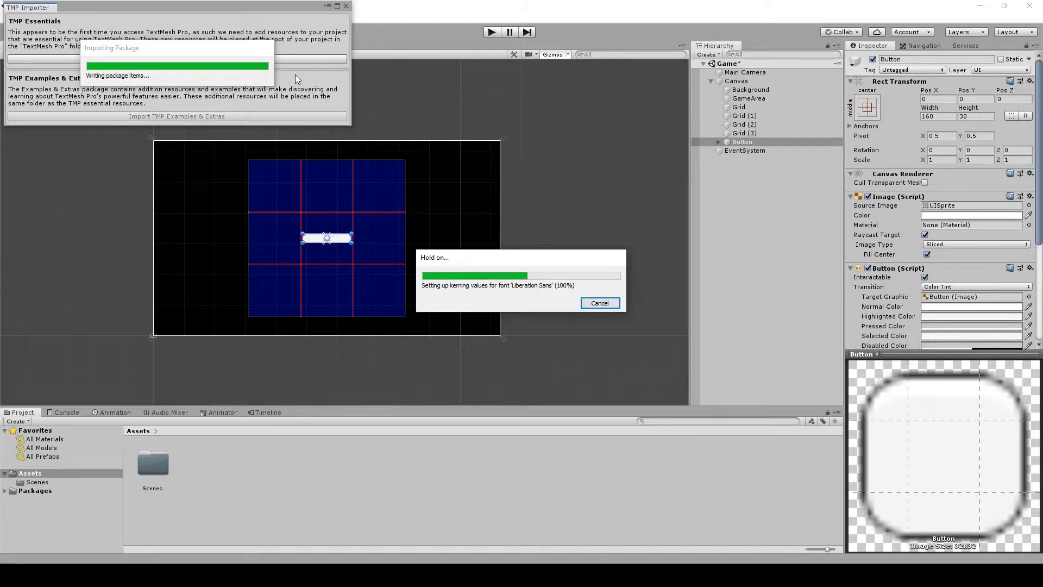
{"action": "left_click", "coordinate": [346, 6]}
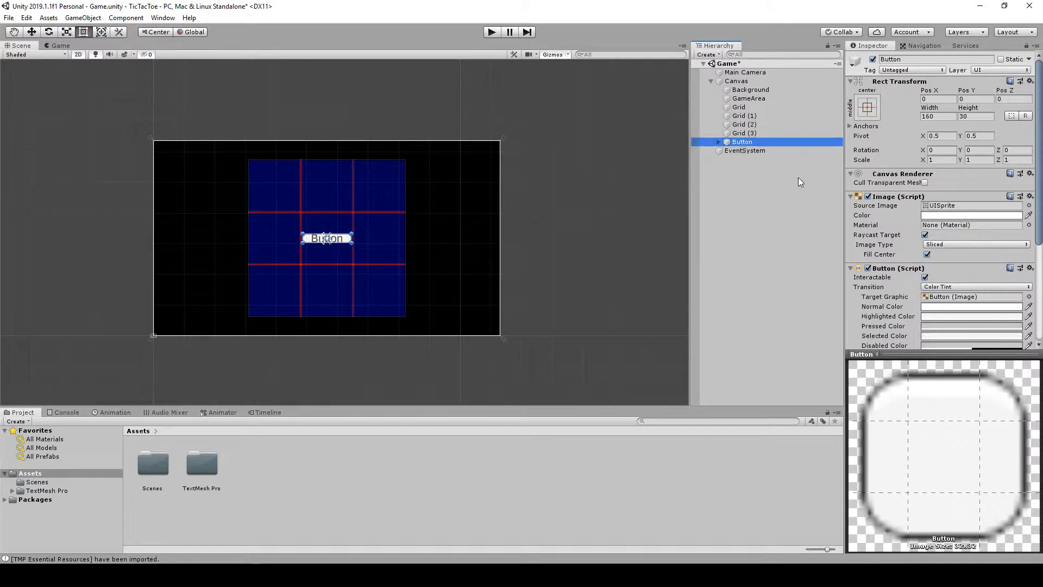
- Rename the new button to GridSpace (0)
{"action": "key", "text": "F2"}
{"action": "type", "text": "GridSpace (0"}
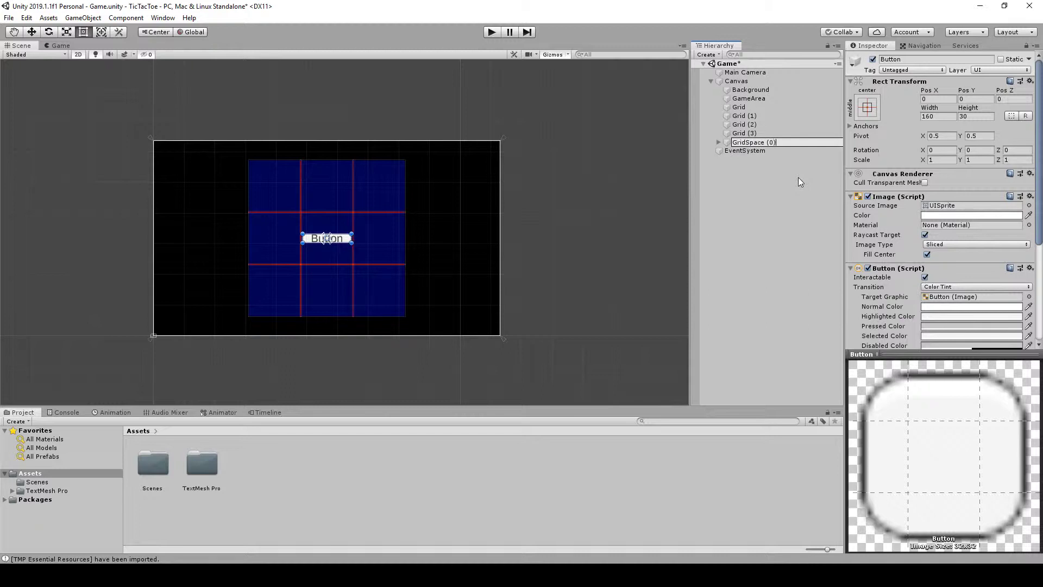
{"action": "key", "text": "Return"}
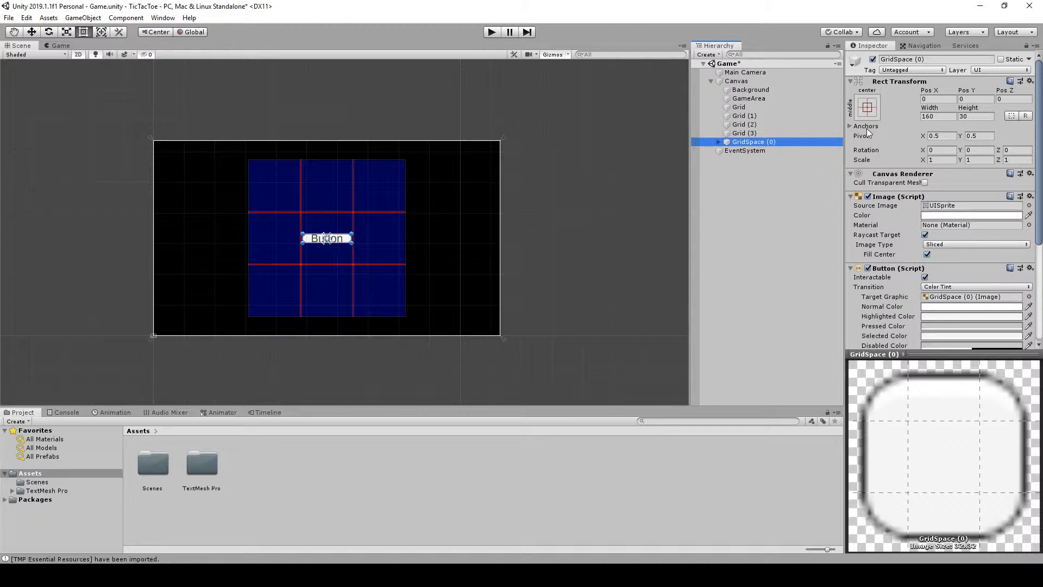
- Reset the button's Rect Transform and set its Width and Height to 128
{"action": "left_click", "coordinate": [1030, 81]}
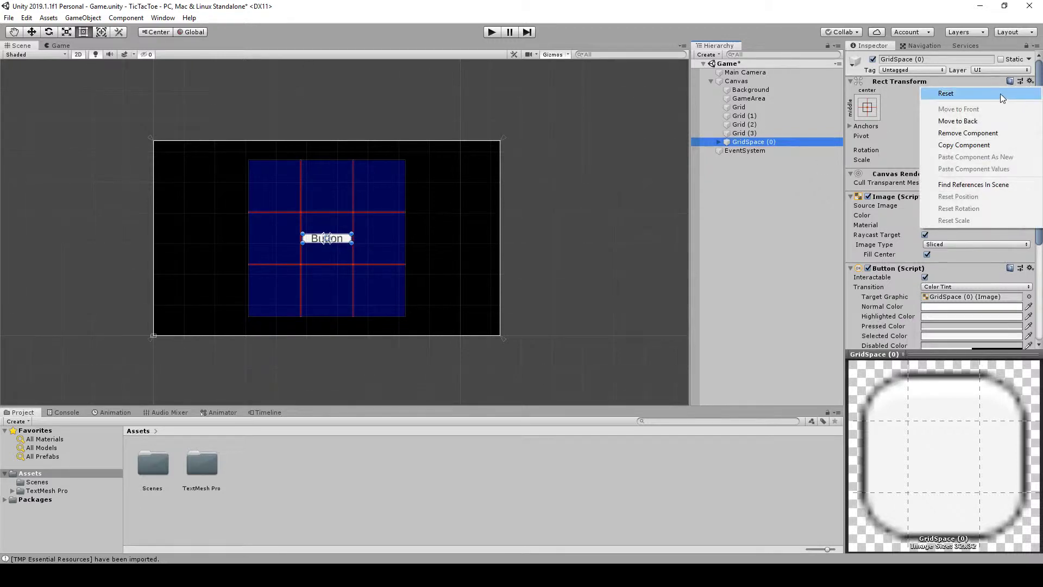
{"action": "left_click", "coordinate": [994, 91]}
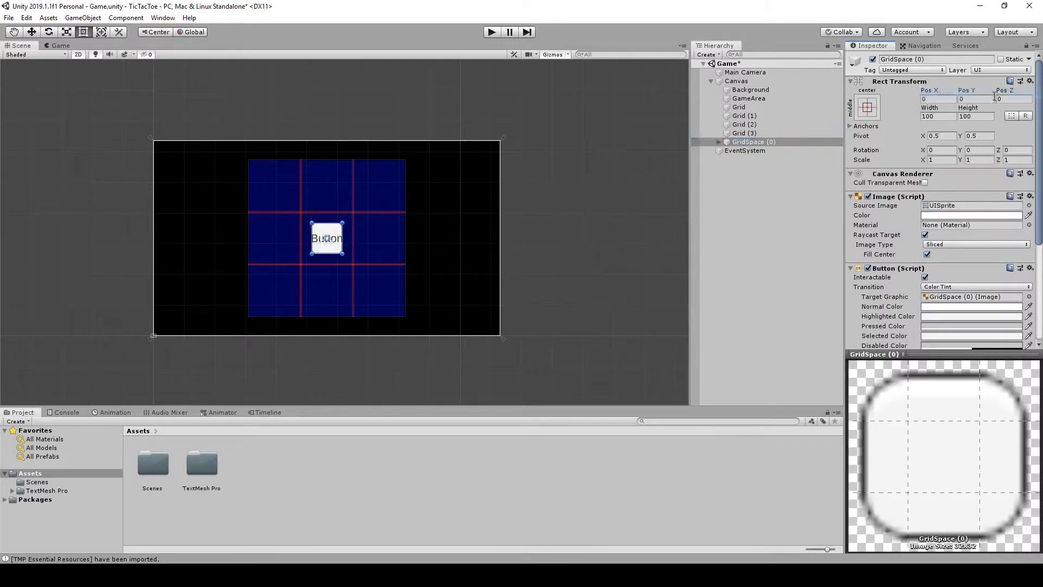
{"action": "left_click", "coordinate": [943, 117]}
{"action": "type", "text": "128"}
{"action": "key", "text": "Tab"}
{"action": "type", "text": "128"}
{"action": "key", "text": "Tab"}
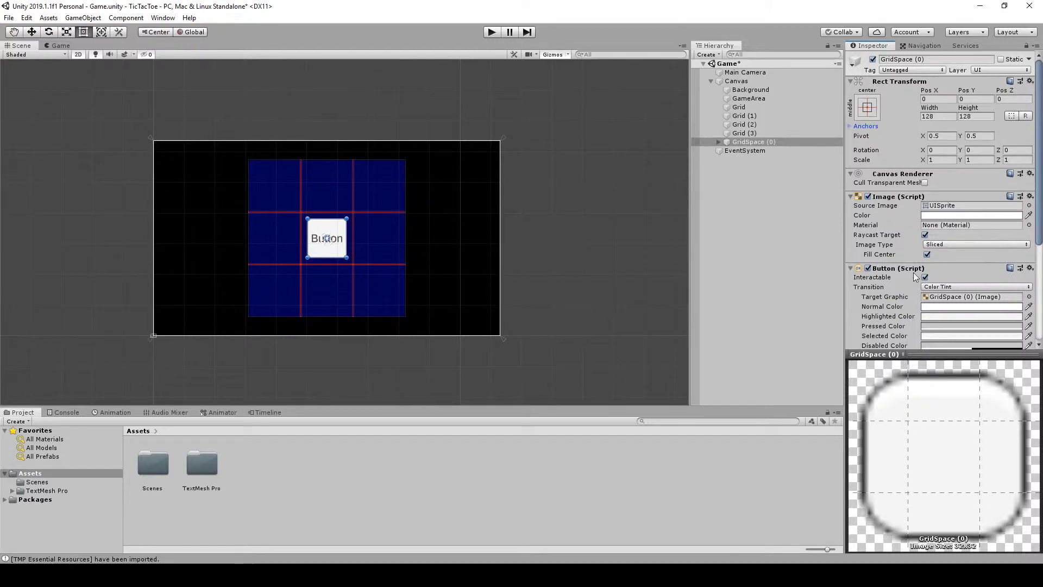
{"action": "scroll", "coordinate": [914, 272], "scroll_direction": "down", "scroll_amount": 5}
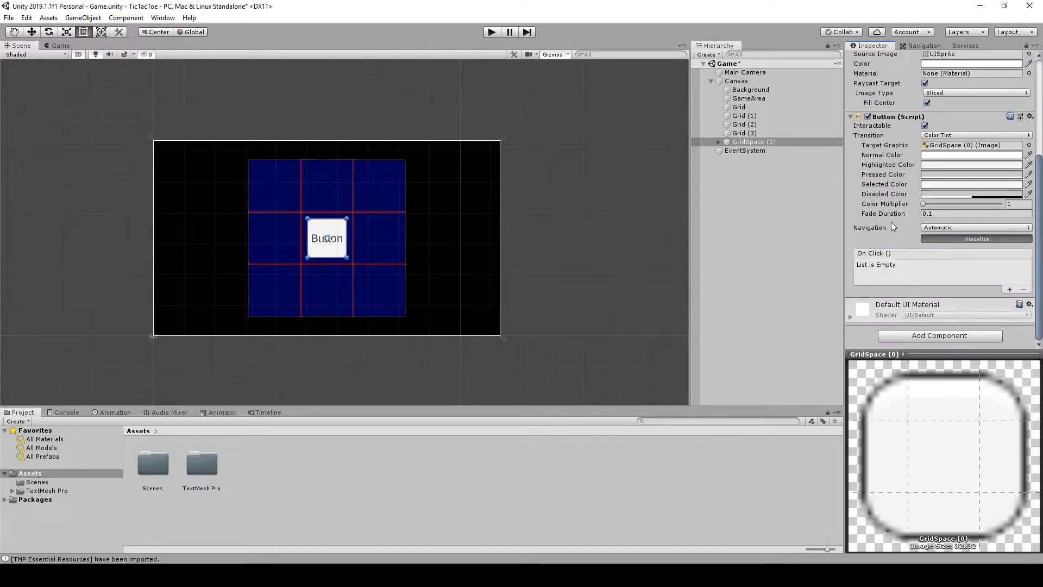
- Set the button's Normal Color to cyan 14CFF8 and save it as a swatch
{"action": "left_click", "coordinate": [933, 156]}
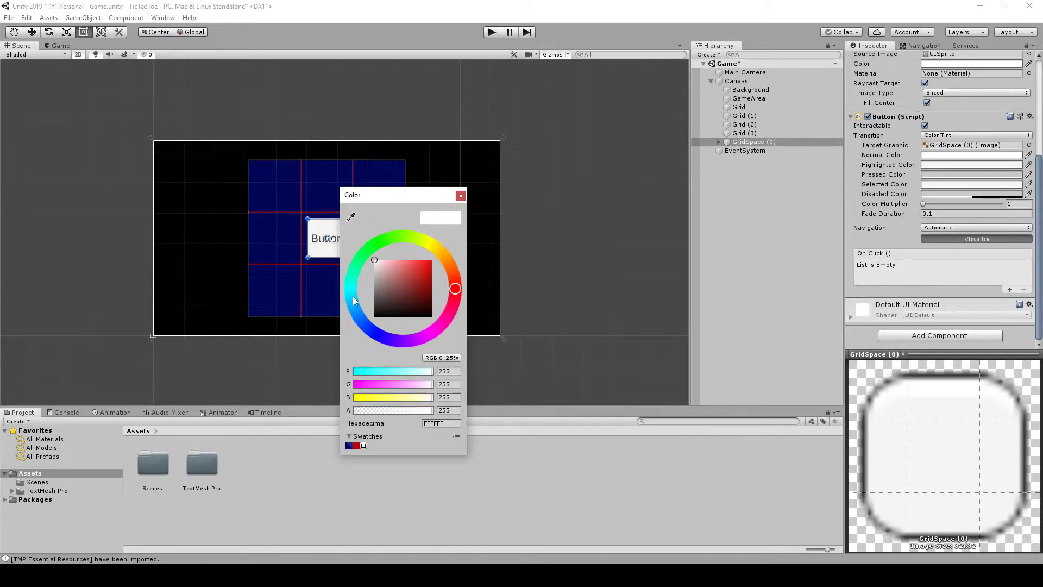
{"action": "left_click", "coordinate": [352, 297]}
{"action": "left_click_drag", "start_coordinate": [388, 289], "coordinate": [429, 265]}
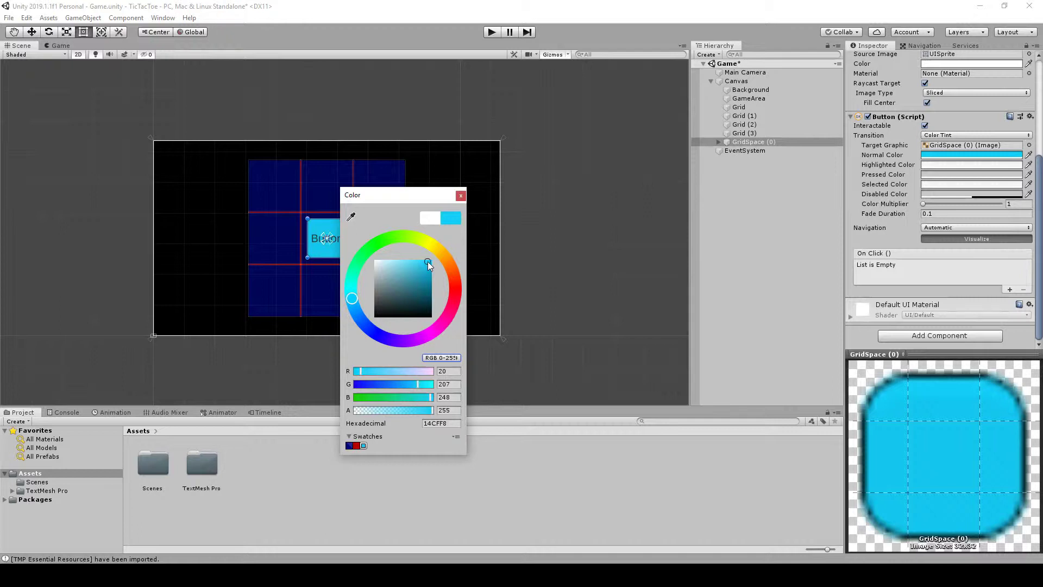
{"action": "left_click", "coordinate": [460, 195]}
{"action": "left_click", "coordinate": [952, 165]}
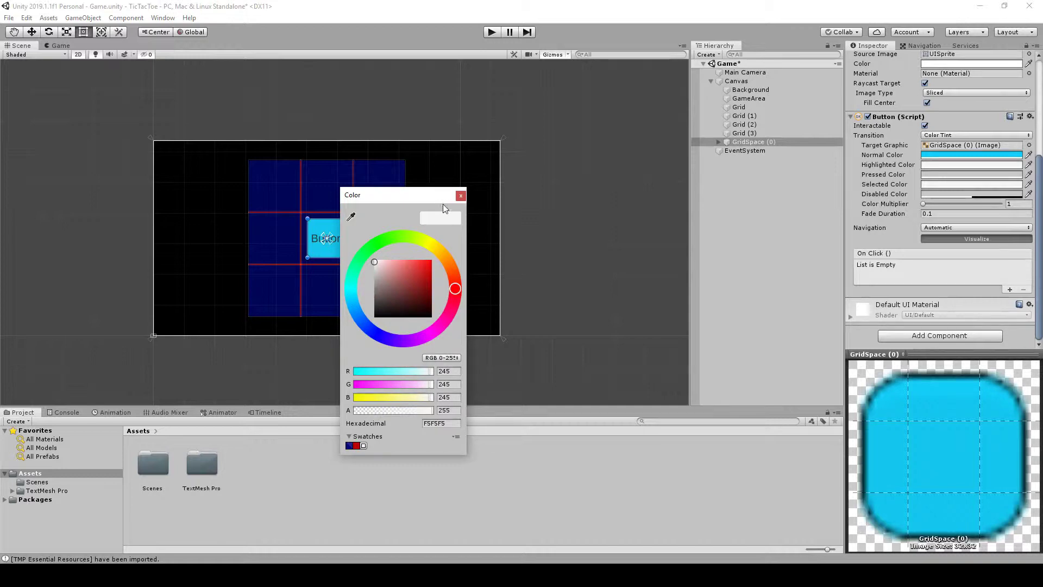
{"action": "left_click", "coordinate": [460, 195]}
{"action": "left_click", "coordinate": [1009, 156]}
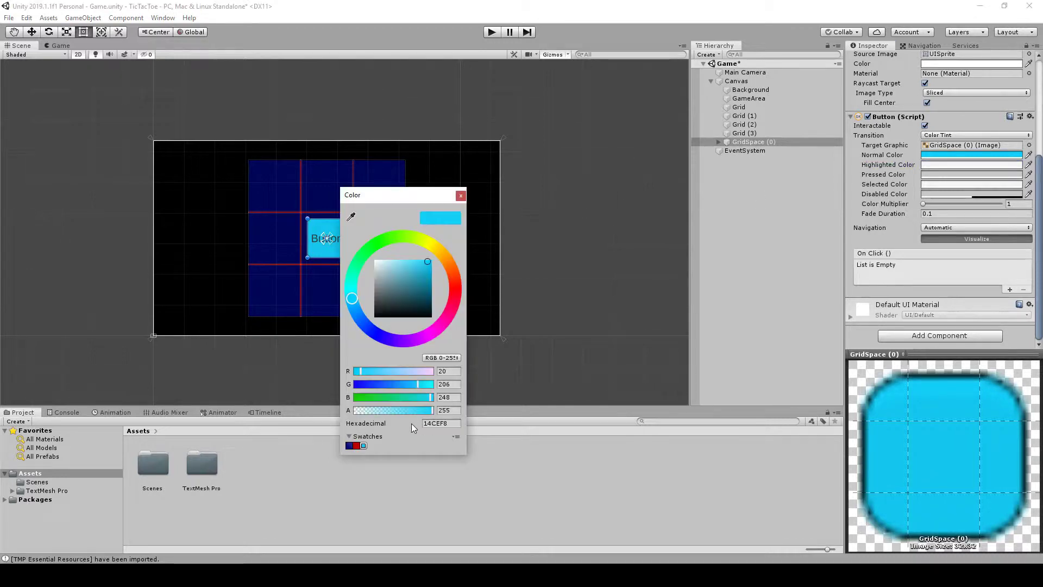
{"action": "left_click", "coordinate": [364, 445]}
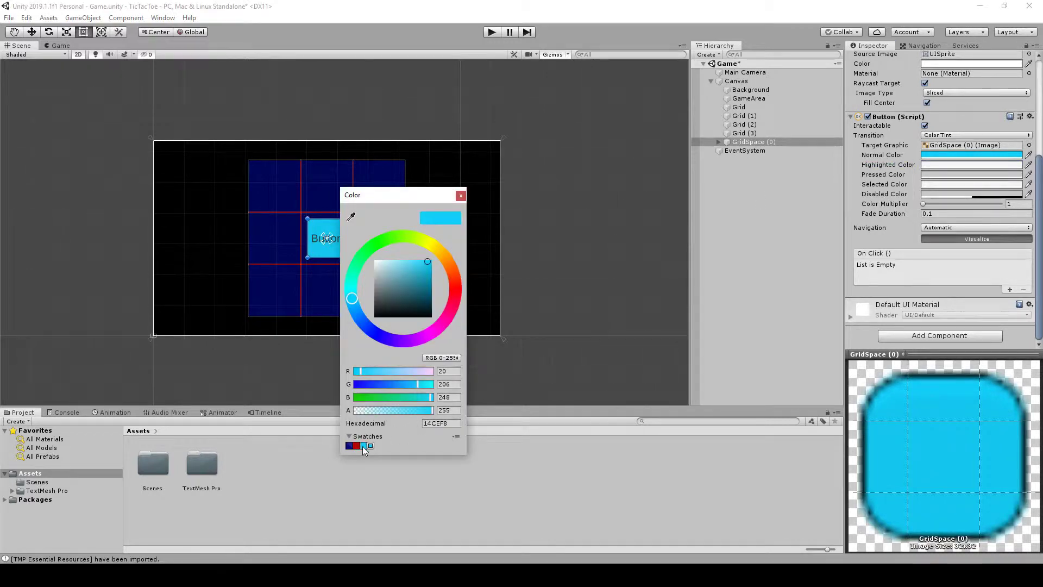
{"action": "left_click", "coordinate": [460, 196]}
- Set the Highlighted Color to blue 1491F8 and save it as a swatch
{"action": "left_click", "coordinate": [947, 164]}
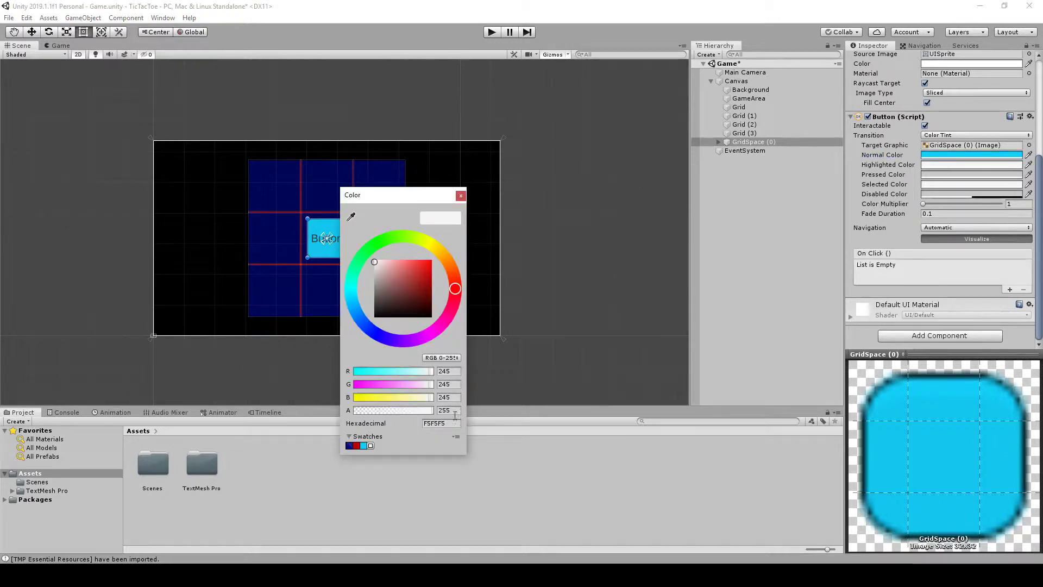
{"action": "left_click", "coordinate": [363, 445]}
{"action": "left_click_drag", "start_coordinate": [353, 302], "coordinate": [361, 317]}
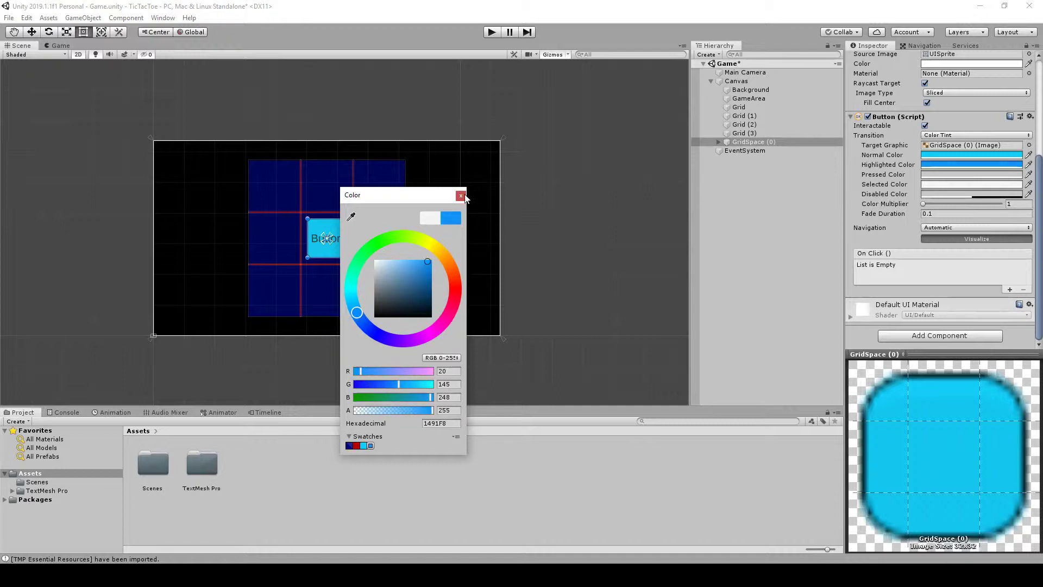
{"action": "left_click", "coordinate": [371, 446]}
{"action": "left_click", "coordinate": [461, 194]}
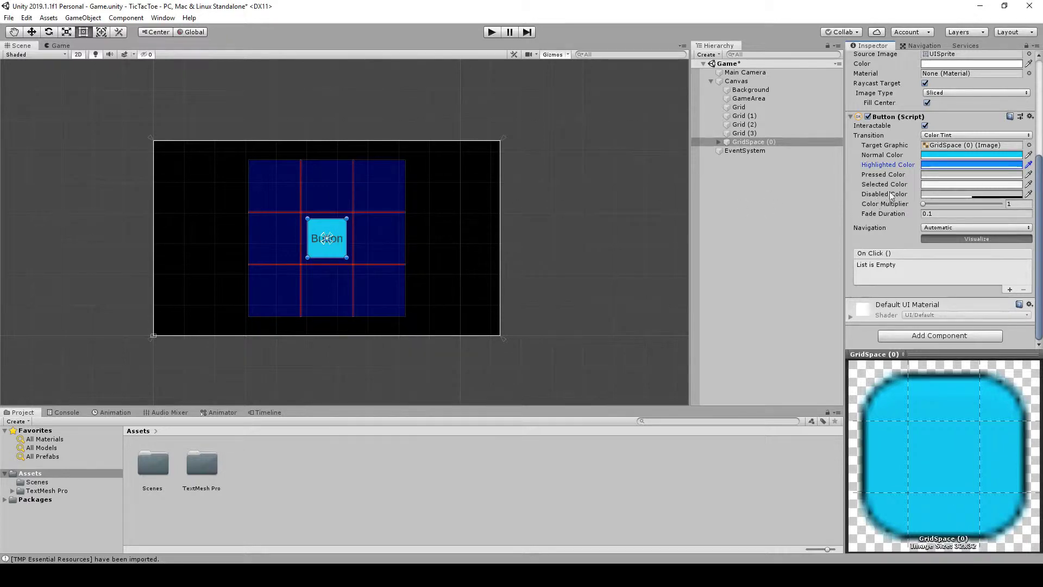
- Set the Pressed Color to deep blue 1416F8
{"action": "left_click", "coordinate": [937, 173]}
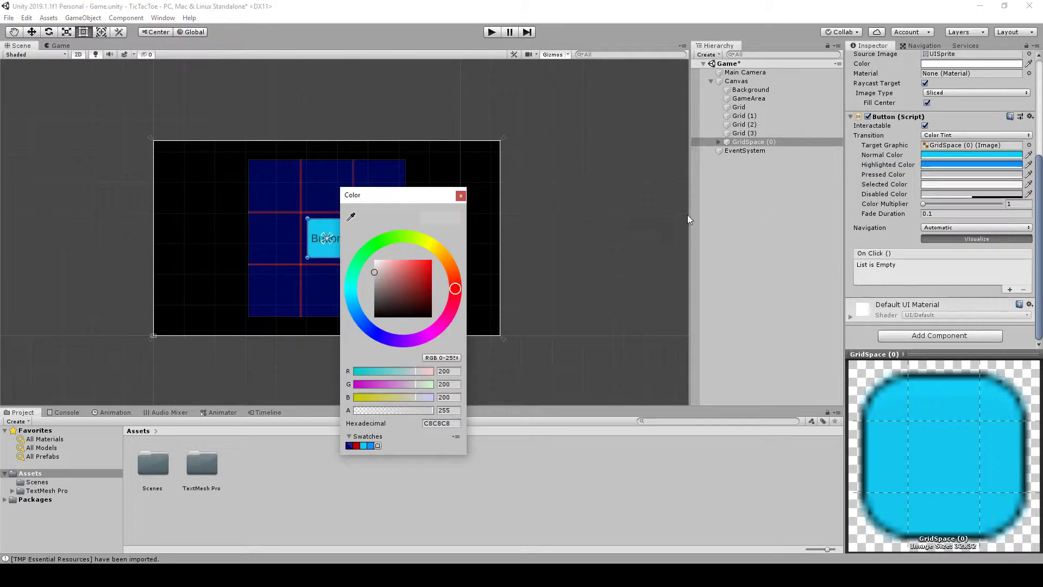
{"action": "left_click", "coordinate": [371, 446]}
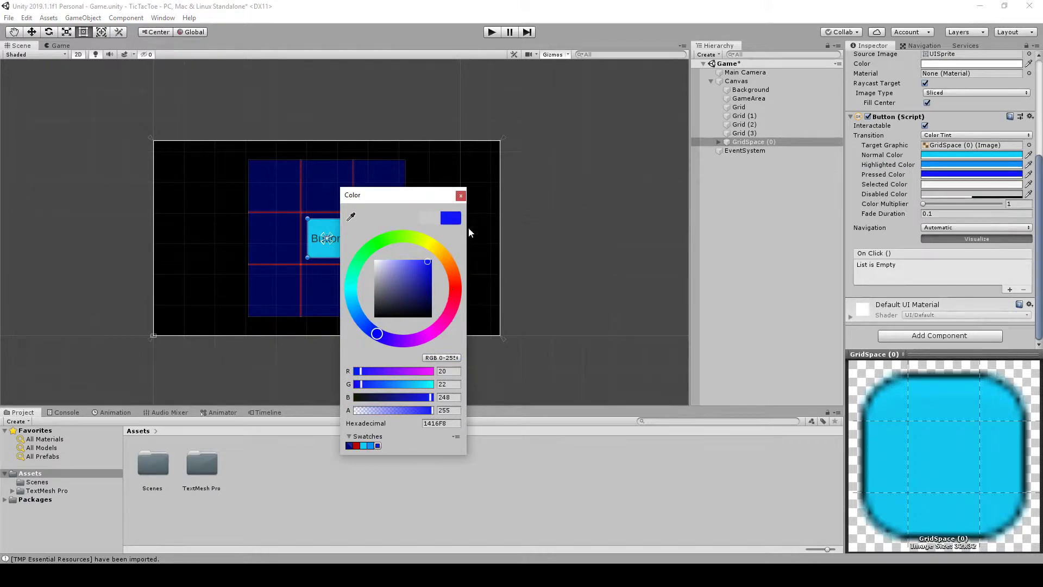
{"action": "left_click", "coordinate": [378, 445]}
{"action": "left_click", "coordinate": [461, 195]}
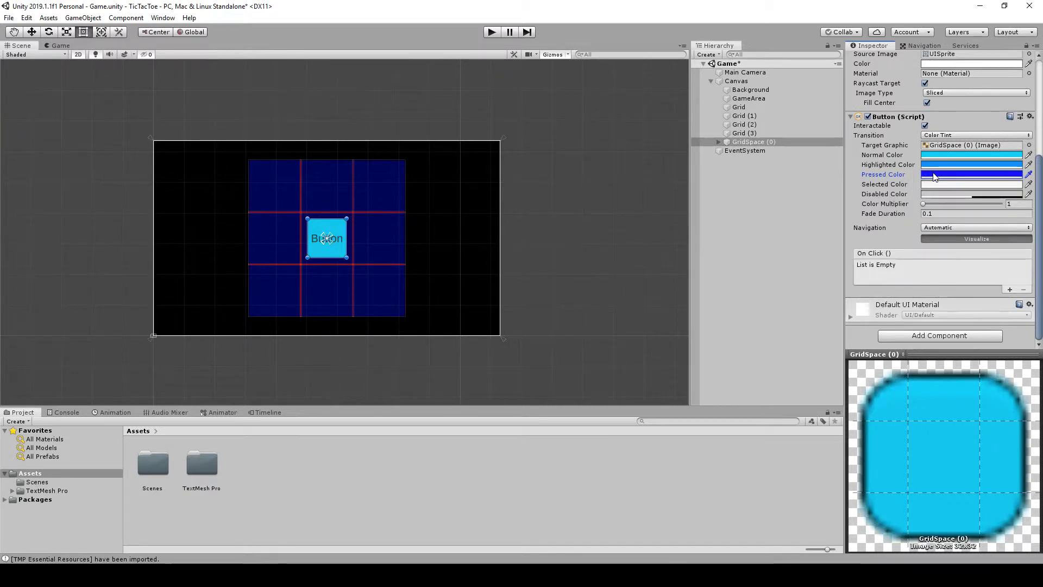
{"action": "left_click", "coordinate": [755, 142]}
- Select the button's Text (TMP) child and change its label from Button to X
{"action": "key", "text": "Right"}
{"action": "left_click", "coordinate": [758, 151]}
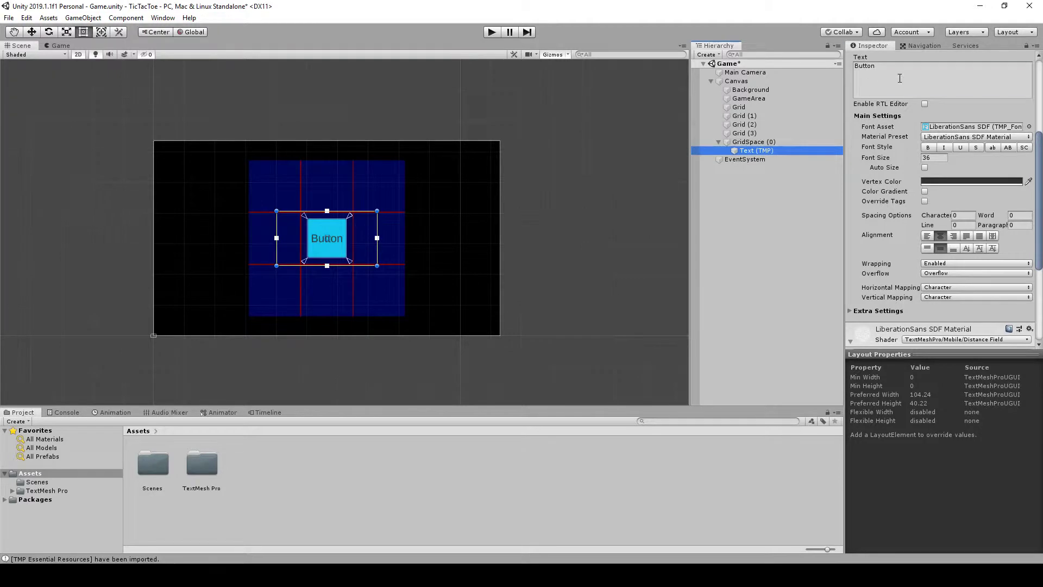
{"action": "left_click", "coordinate": [924, 76]}
{"action": "key", "text": "BackSpace"}
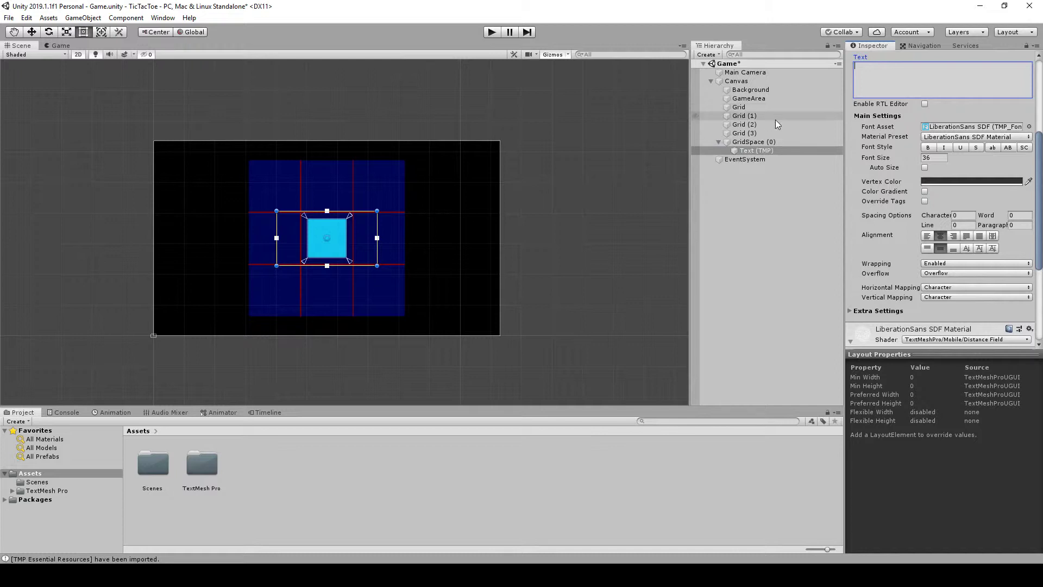
{"action": "type", "text": "X"}
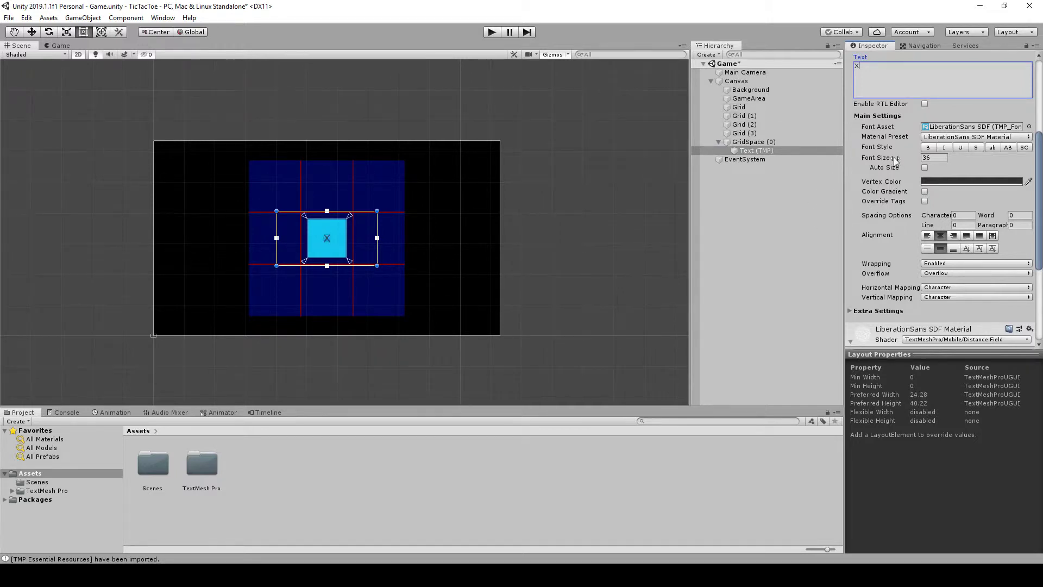
- Enlarge the label's font size to 140 with the X text
{"action": "left_click_drag", "start_coordinate": [909, 158], "coordinate": [956, 163]}
{"action": "left_click_drag", "start_coordinate": [258, 213], "coordinate": [668, 321]}
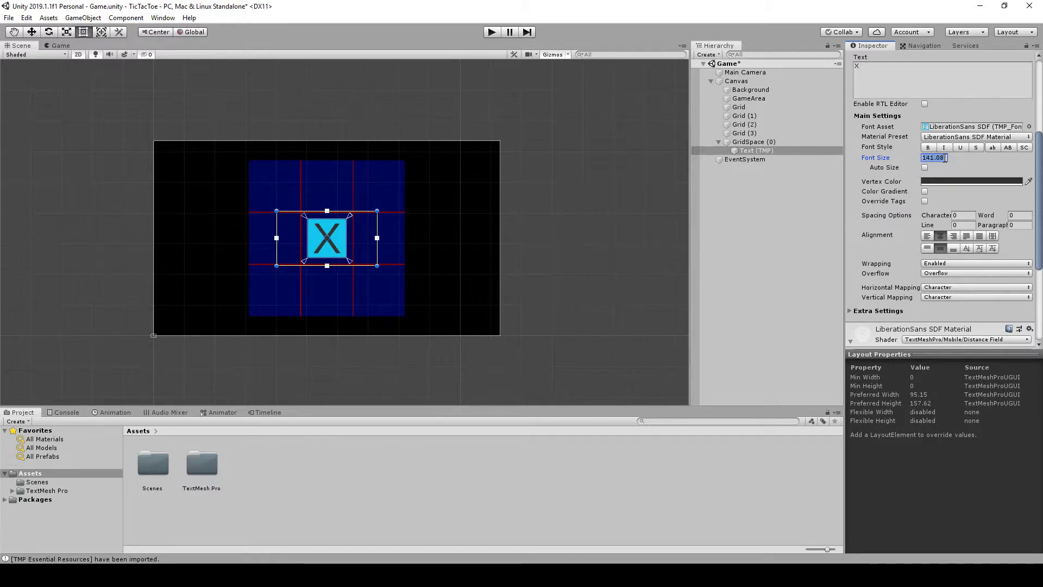
{"action": "type", "text": "140"}
{"action": "key", "text": "Tab"}
{"action": "key", "text": "shift+Tab"}
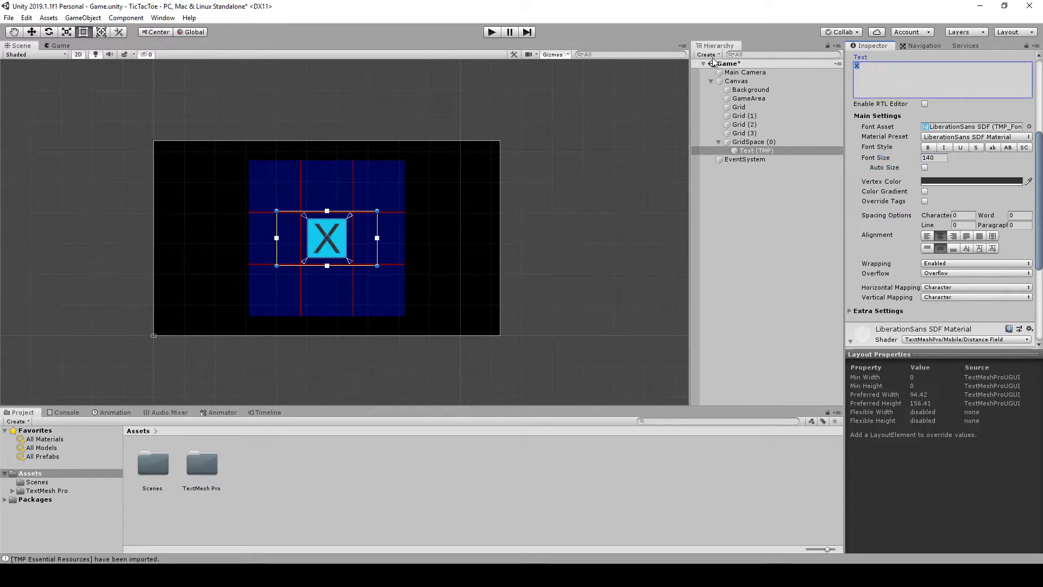
{"action": "key", "text": "BackSpace"}
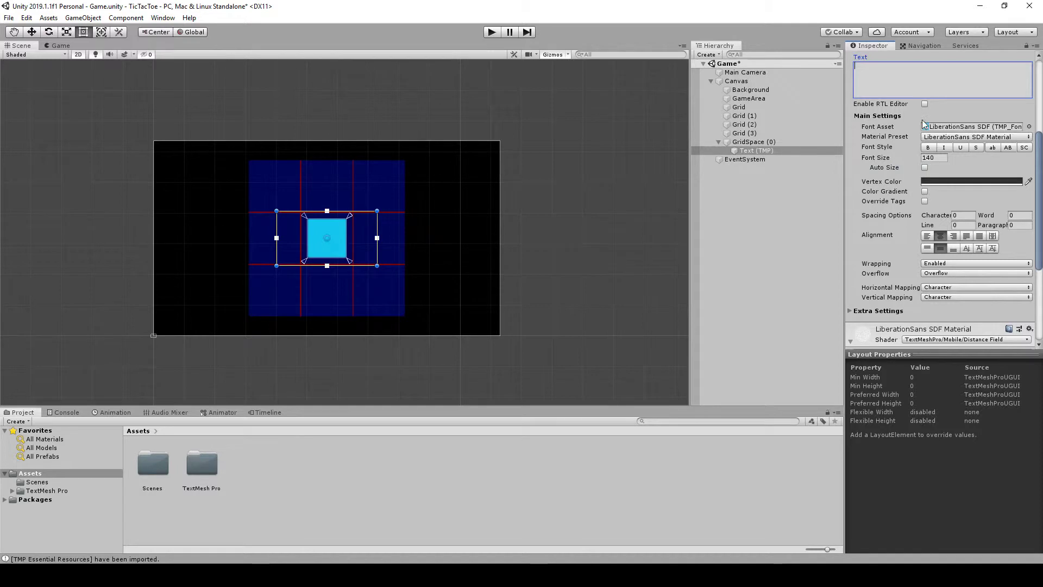
{"action": "type", "text": "X"}
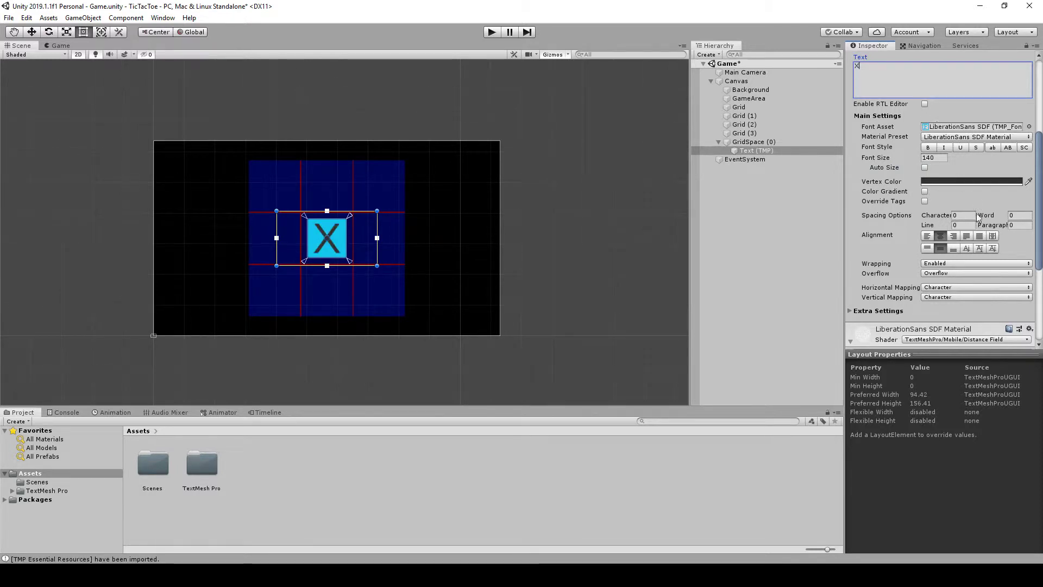
- Colour the label text red B90000 and delete the placeholder X
{"action": "left_click", "coordinate": [943, 182]}
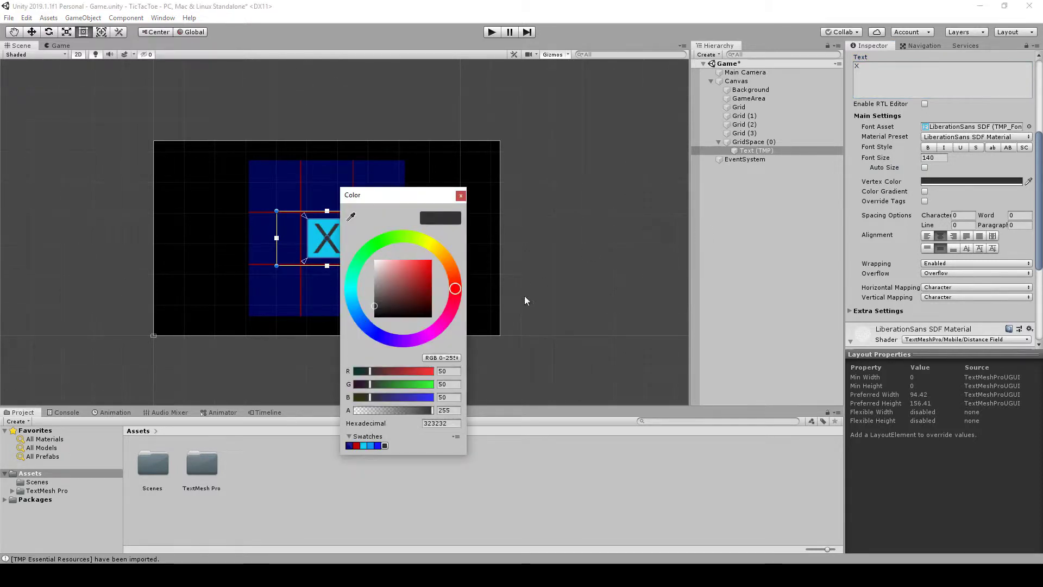
{"action": "left_click", "coordinate": [357, 446]}
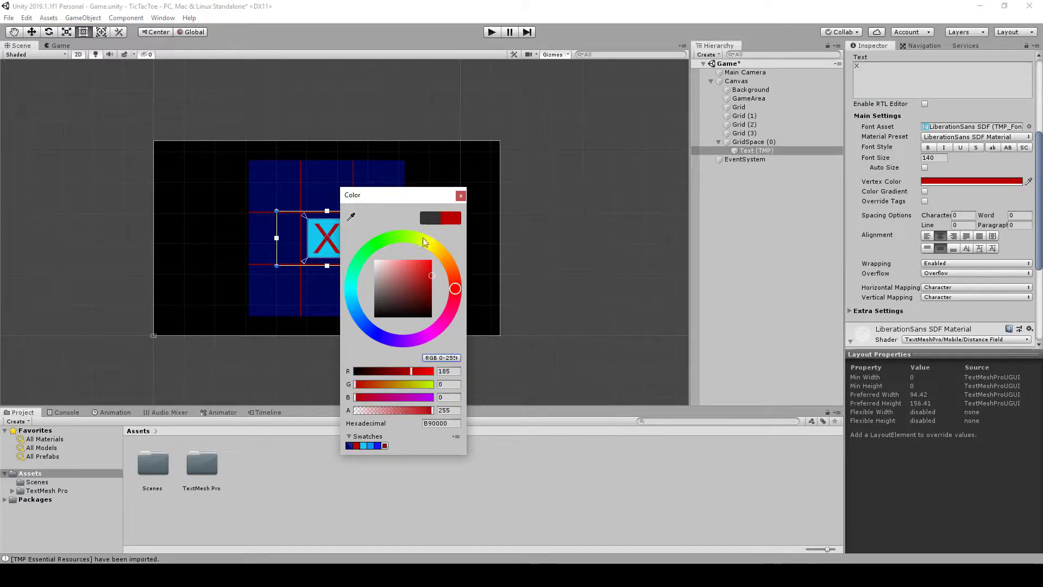
{"action": "left_click", "coordinate": [461, 196]}
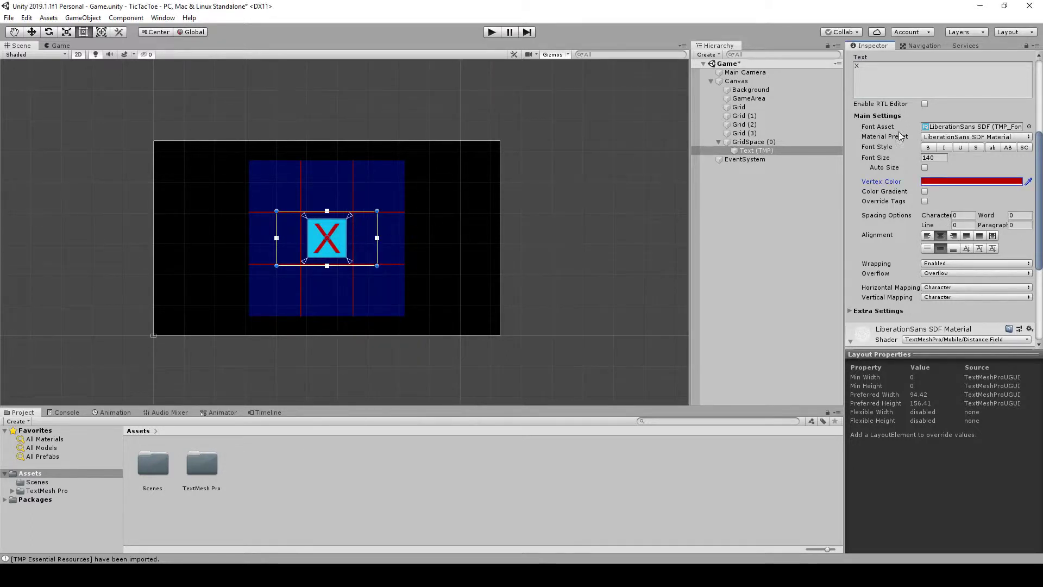
{"action": "left_click", "coordinate": [905, 82]}
{"action": "key", "text": "BackSpace"}
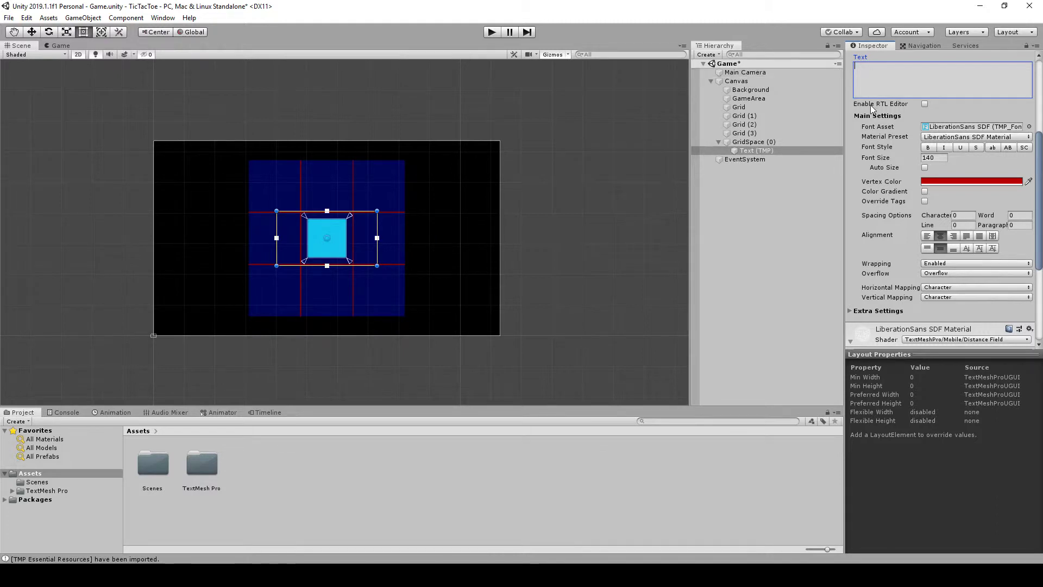
{"action": "left_click", "coordinate": [753, 142]}
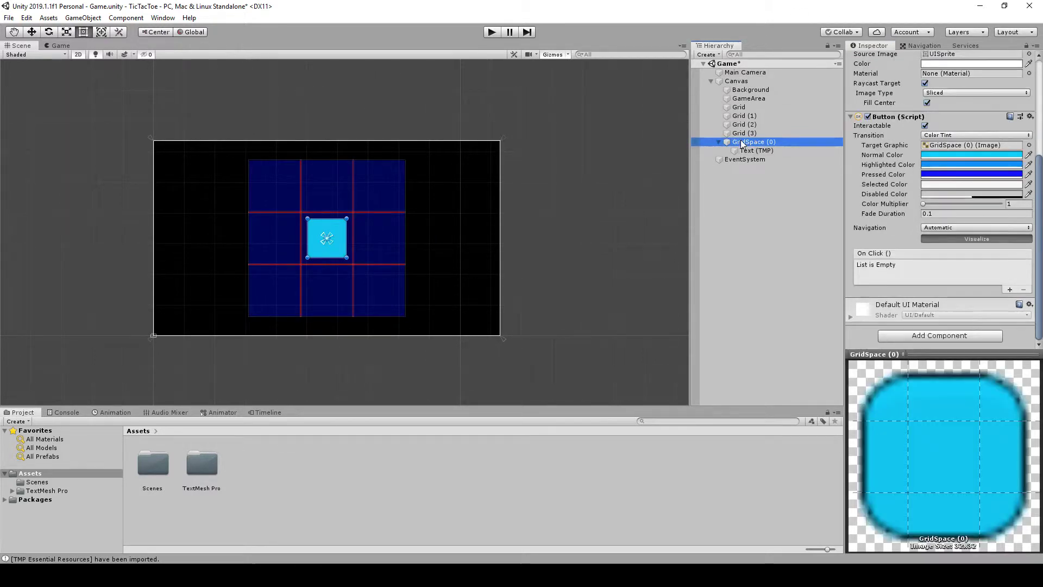
- Create a new folder in the Project window's Assets and name it Prefabs
{"action": "right_click", "coordinate": [301, 492]}
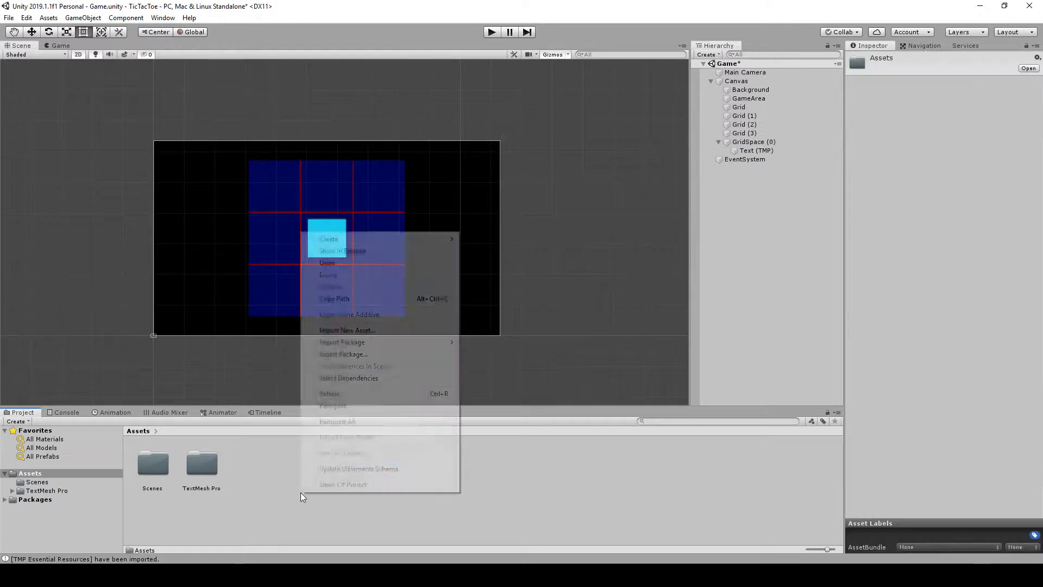
{"action": "mouse_move", "coordinate": [361, 241]}
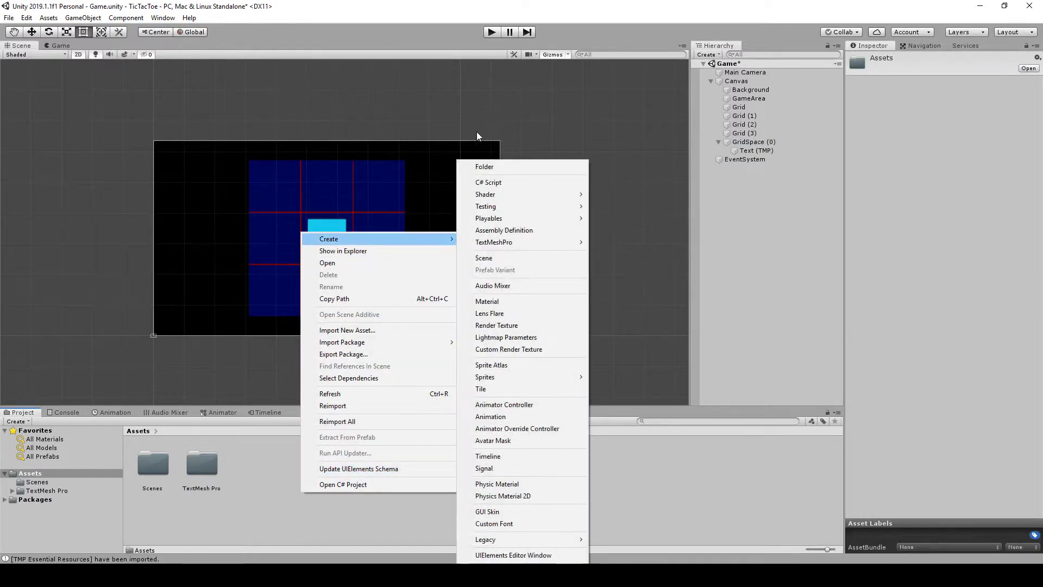
{"action": "left_click", "coordinate": [536, 166]}
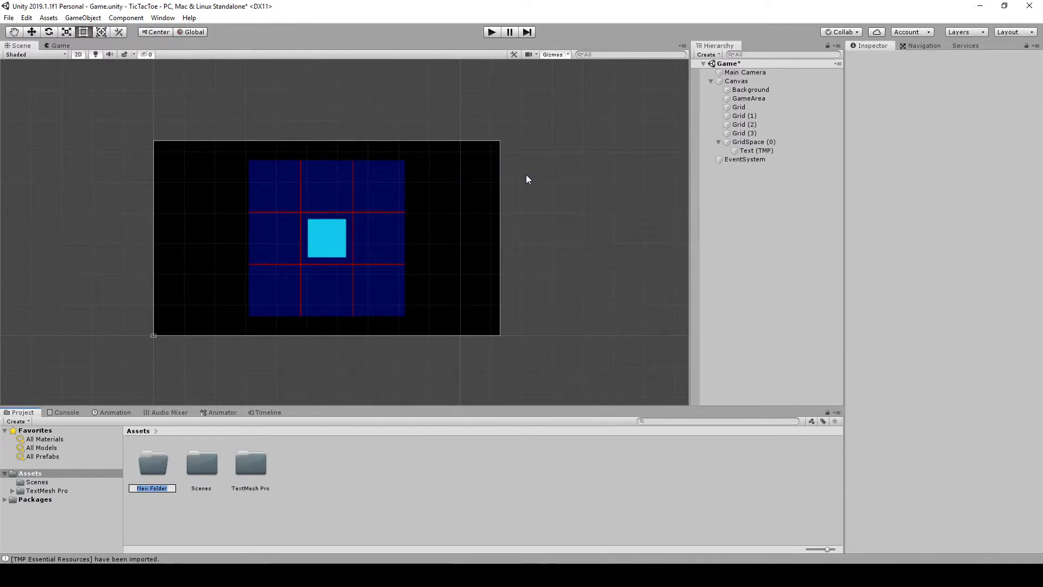
{"action": "type", "text": "Prefabs"}
{"action": "key", "text": "Return"}
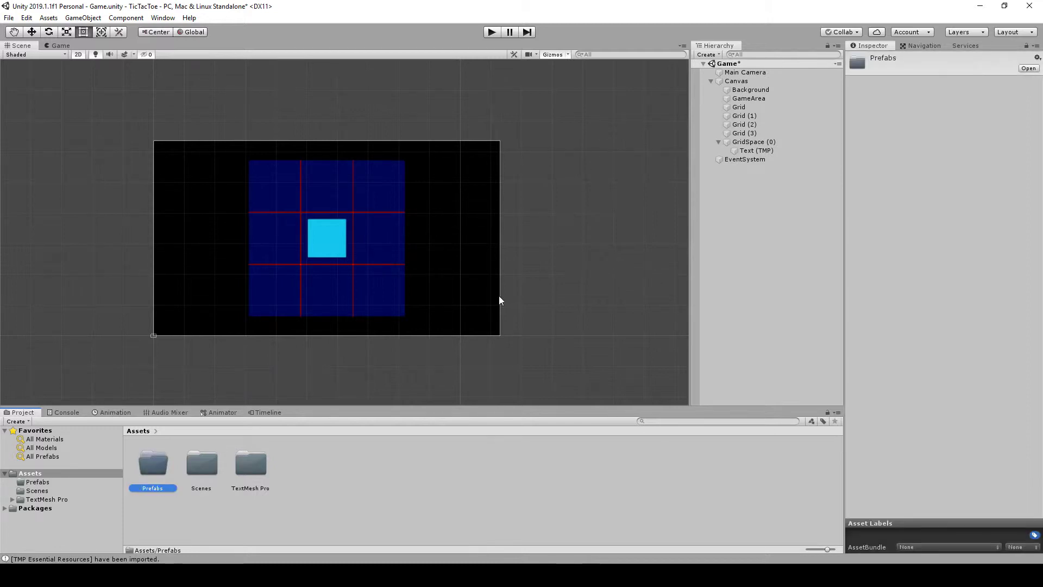
- Drag GridSpace (0) into the Prefabs folder and rename the prefab GridSpace
{"action": "double_click", "coordinate": [147, 470]}
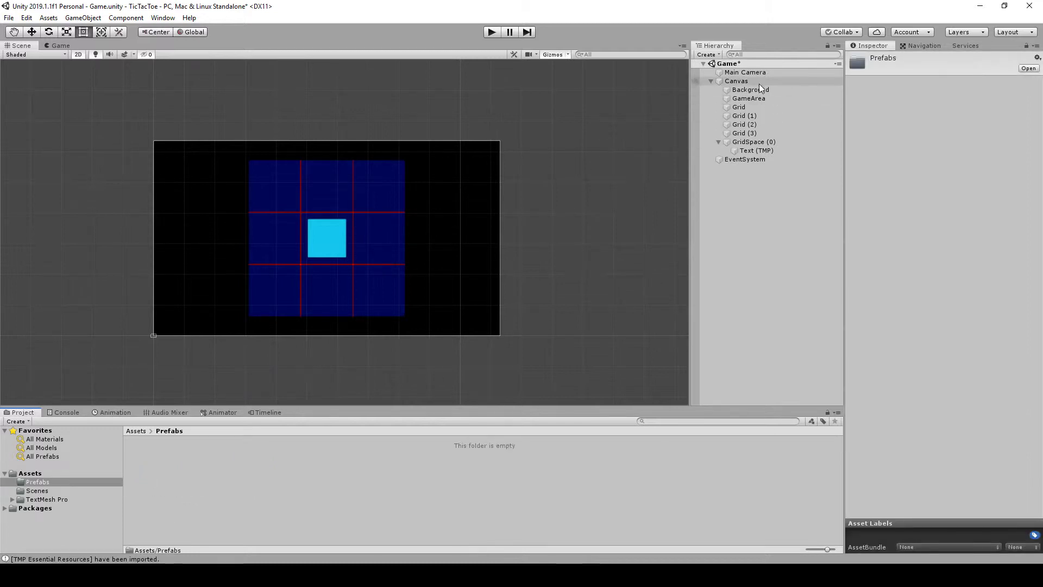
{"action": "left_click", "coordinate": [745, 143]}
{"action": "left_click_drag", "start_coordinate": [745, 147], "coordinate": [352, 475]}
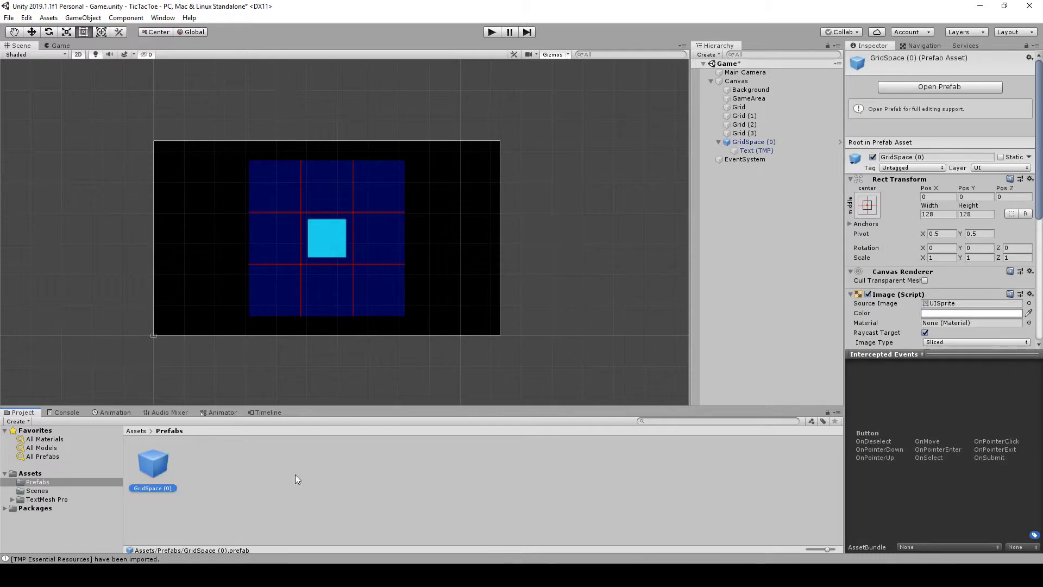
{"action": "left_click", "coordinate": [165, 488]}
{"action": "key", "text": "BackSpace"}
{"action": "key", "text": "BackSpace"}
{"action": "key", "text": "BackSpace"}
{"action": "key", "text": "BackSpace"}
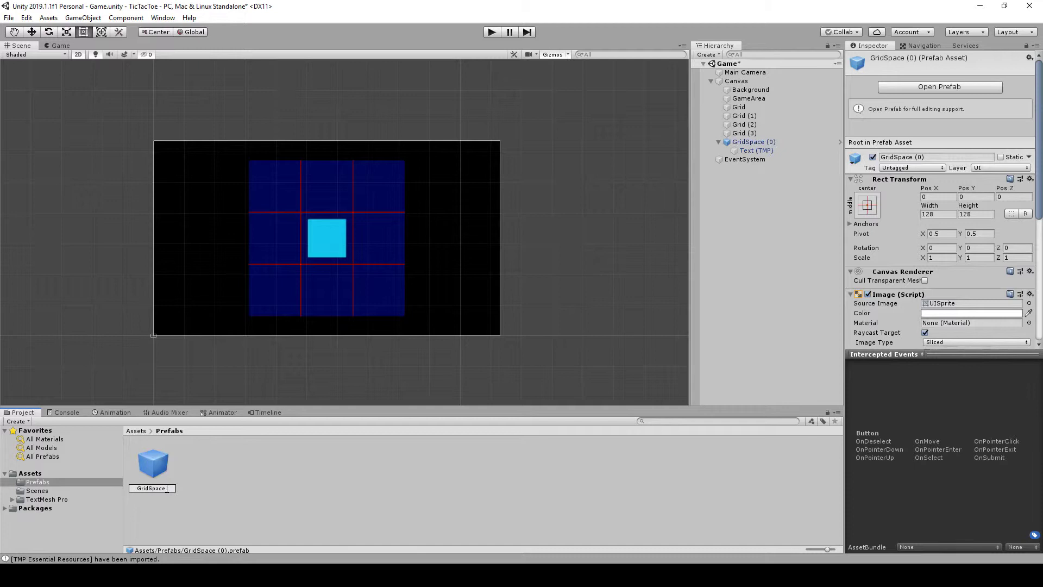
{"action": "key", "text": "Return"}
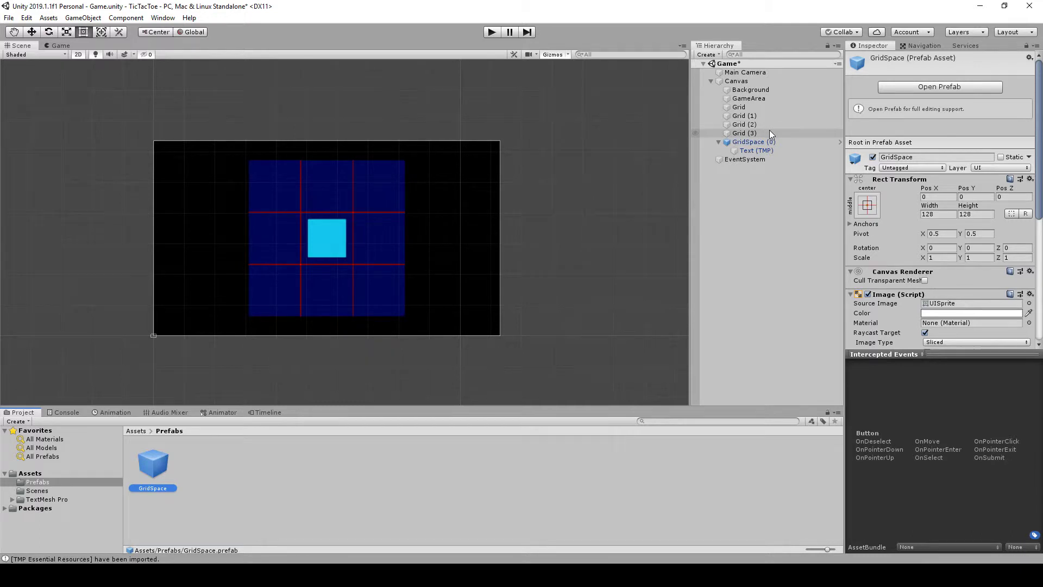
{"action": "left_click", "coordinate": [750, 142]}
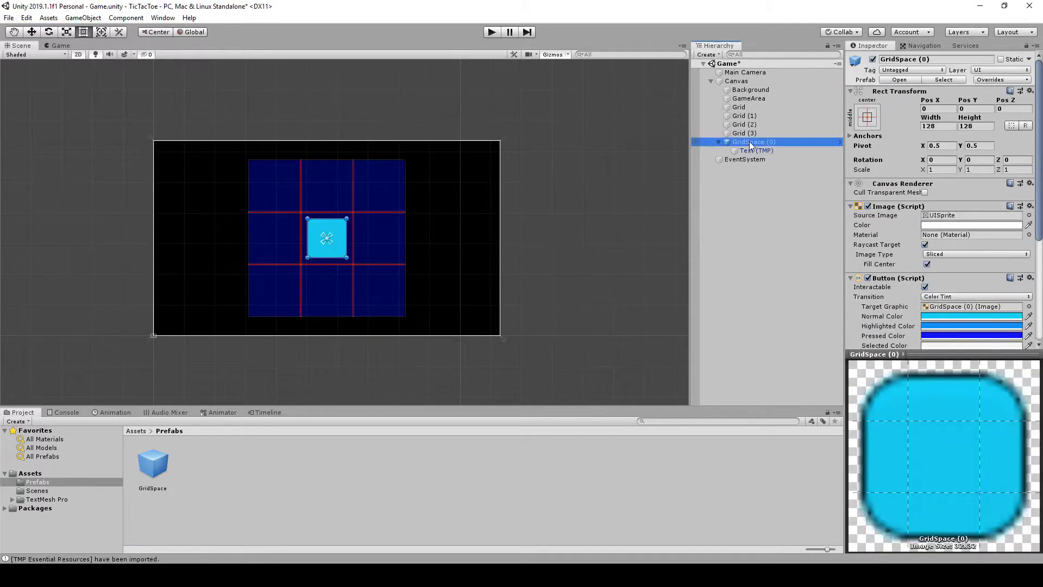
- Duplicate GridSpace (0) with Ctrl+D to create GridSpace (1) through GridSpace (8)
{"action": "left_click", "coordinate": [719, 142]}
{"action": "key", "text": "ctrl+d"}
{"action": "key", "text": "ctrl+d"}
{"action": "key", "text": "ctrl+d"}
{"action": "key", "text": "ctrl+d"}
{"action": "key", "text": "ctrl+d"}
{"action": "key", "text": "ctrl+d"}
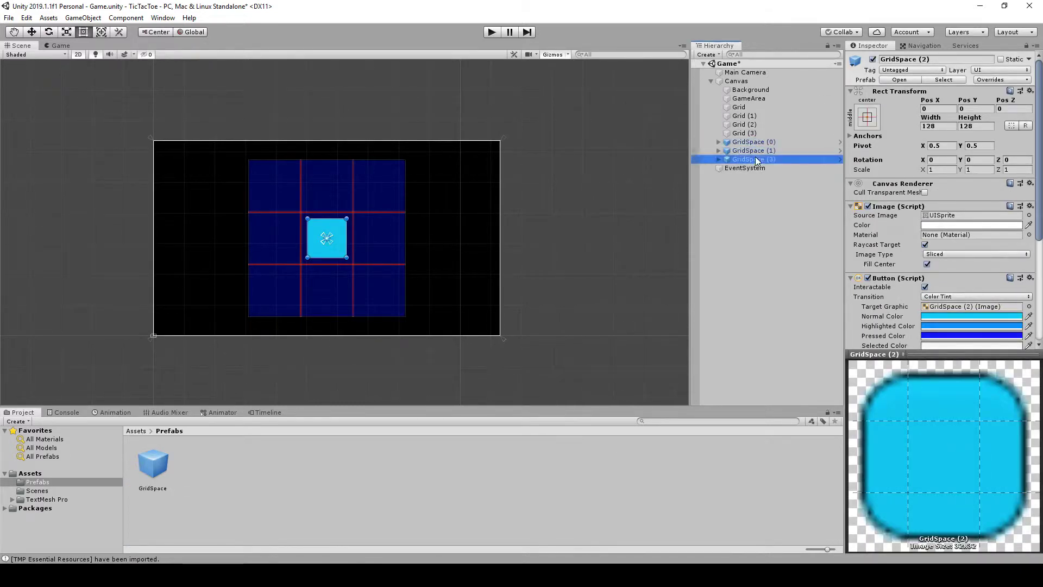
{"action": "key", "text": "ctrl+d"}
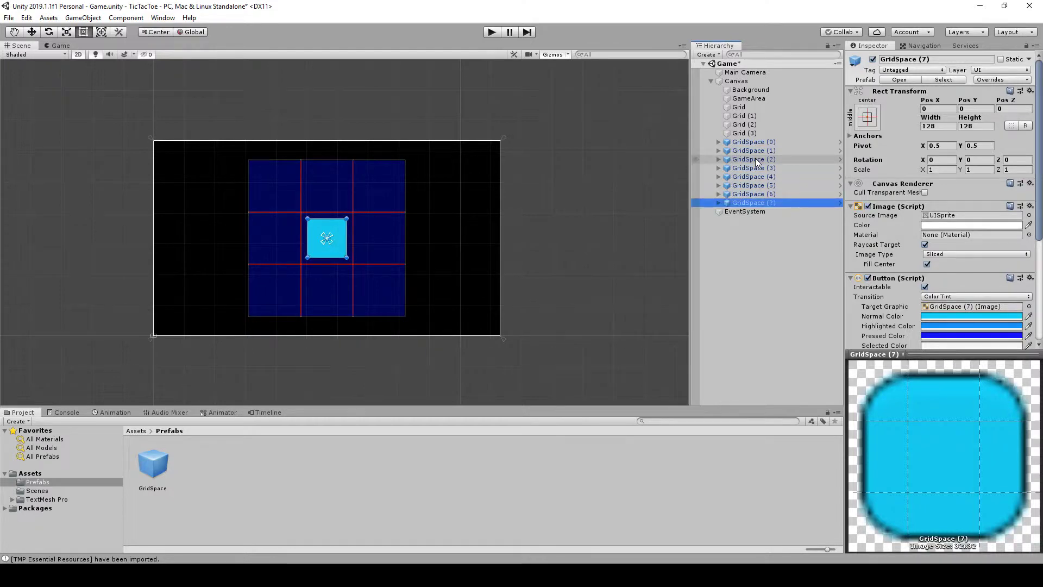
{"action": "key", "text": "ctrl+d"}
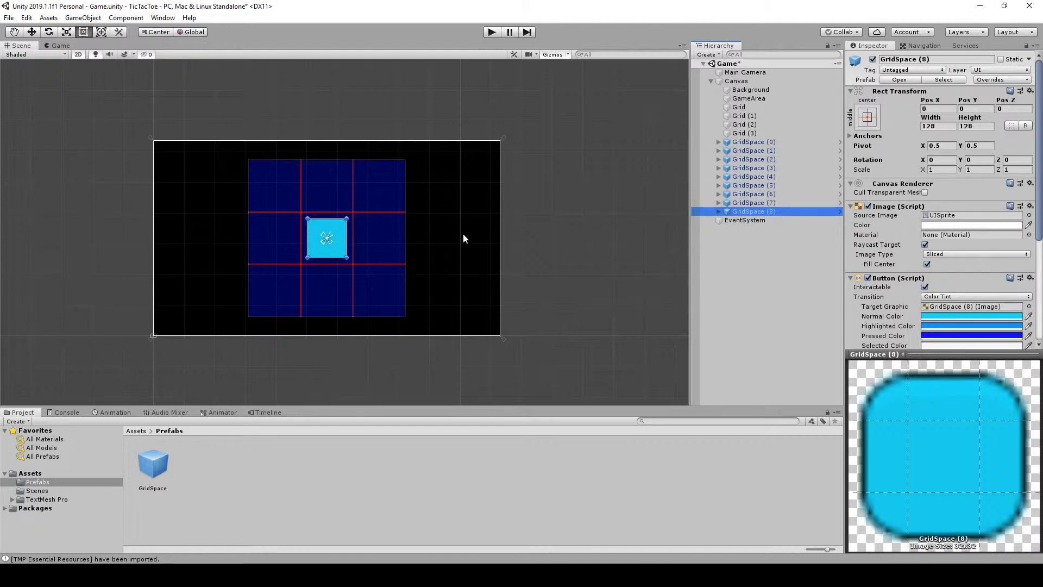
{"action": "left_click", "coordinate": [754, 140]}
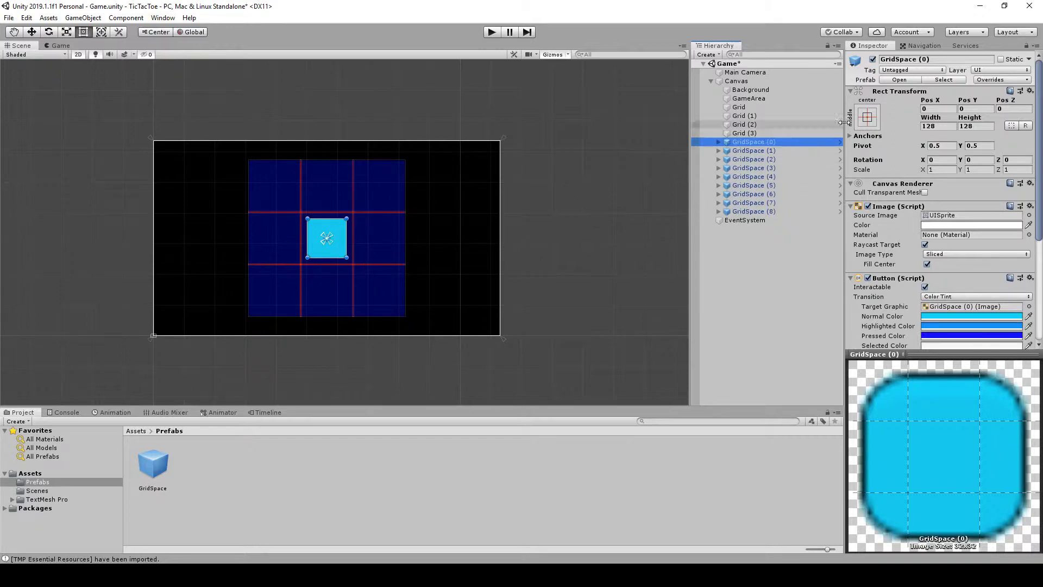
{"action": "left_click", "coordinate": [934, 108]}
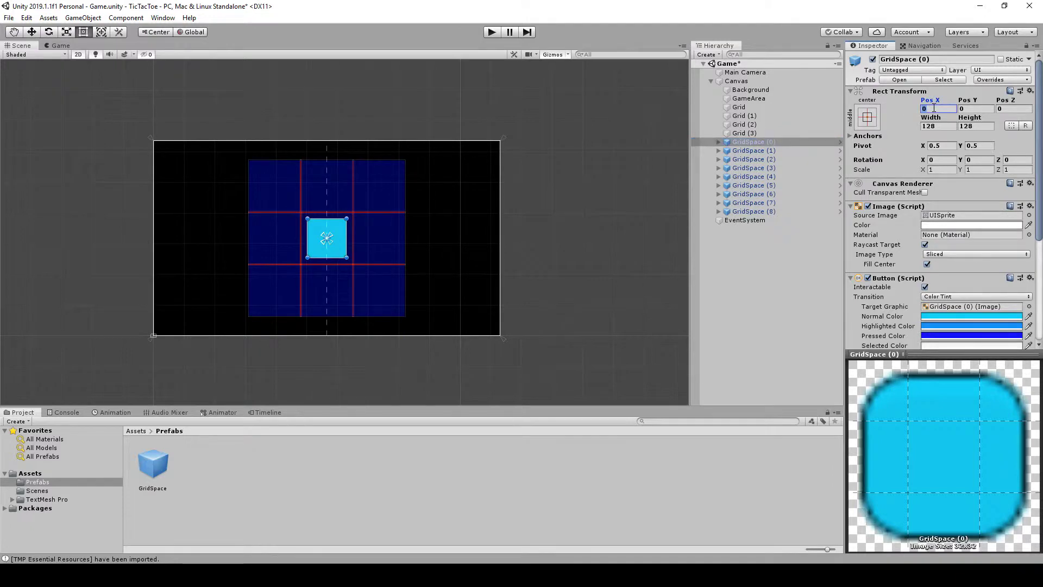
- Set GridSpace (0)'s position to X -170, Y 170
{"action": "type", "text": "-170"}
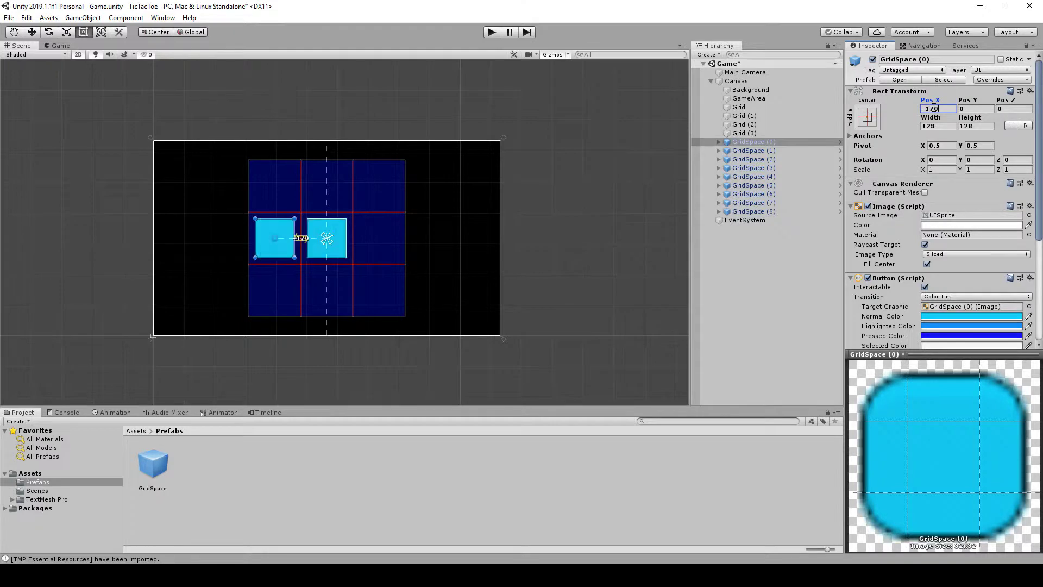
{"action": "key", "text": "Tab"}
{"action": "type", "text": "170"}
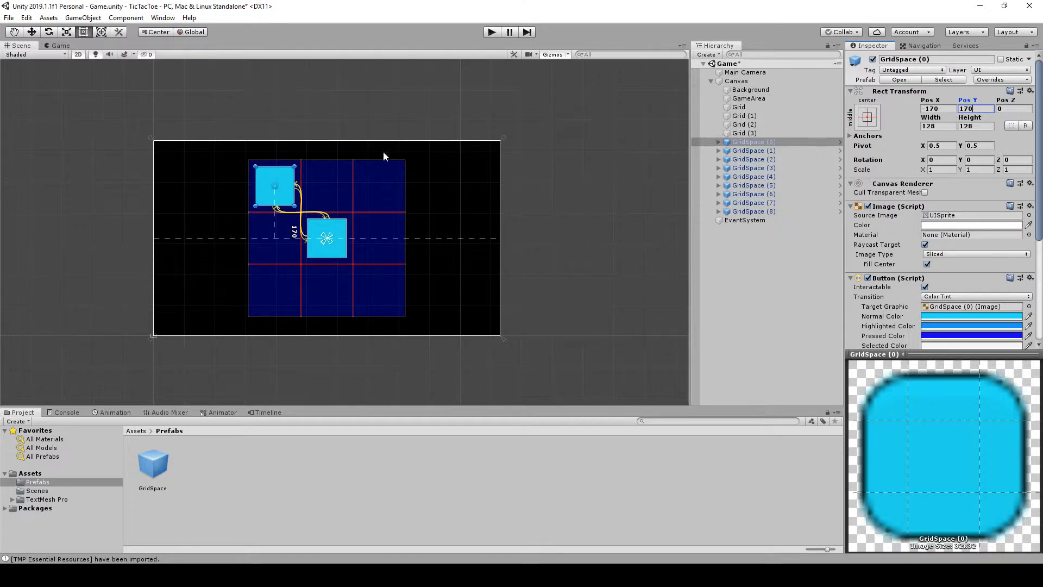
{"action": "left_click", "coordinate": [763, 151]}
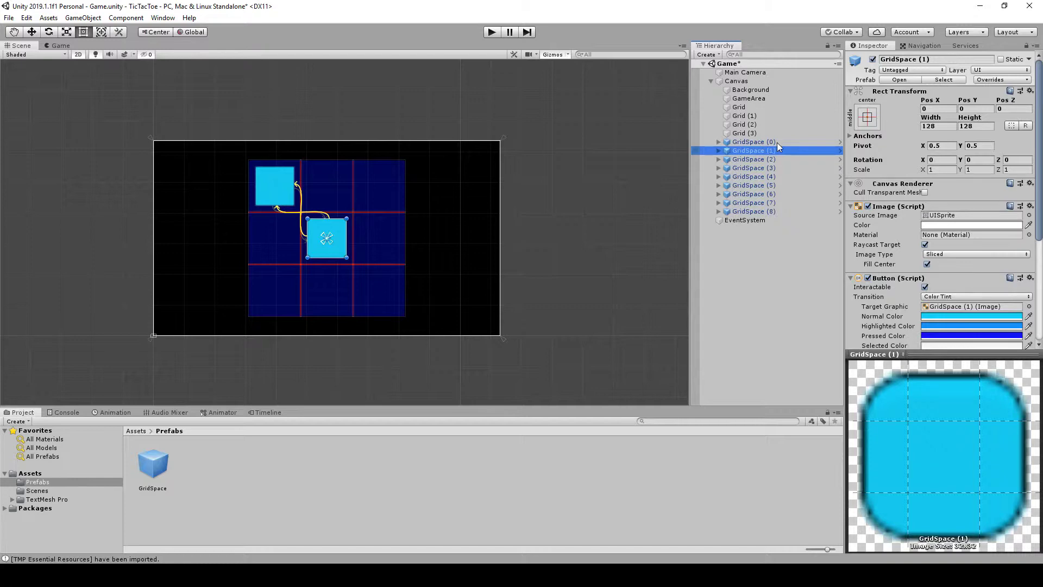
{"action": "left_click", "coordinate": [327, 231]}
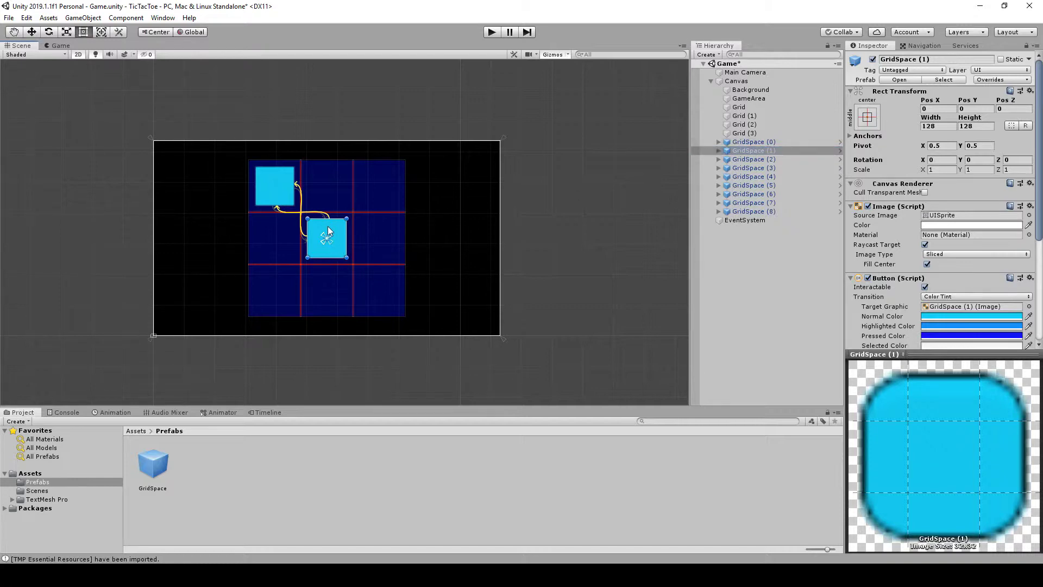
- Move GridSpace (1) to top-middle, (2) to top-right at X 170, and (3) to middle-left
{"action": "left_click_drag", "start_coordinate": [328, 231], "coordinate": [326, 171]}
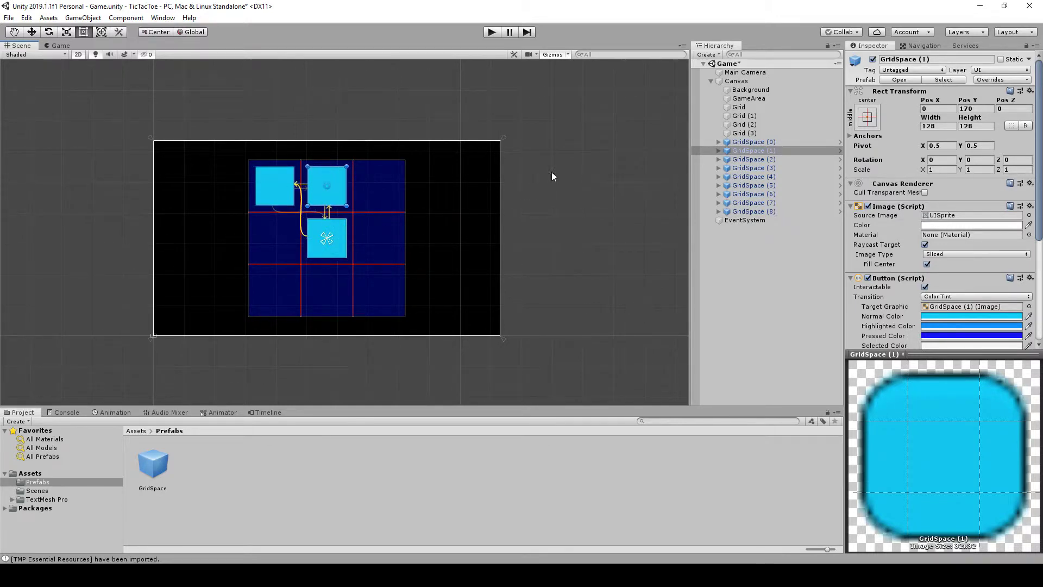
{"action": "left_click_drag", "start_coordinate": [338, 227], "coordinate": [398, 162]}
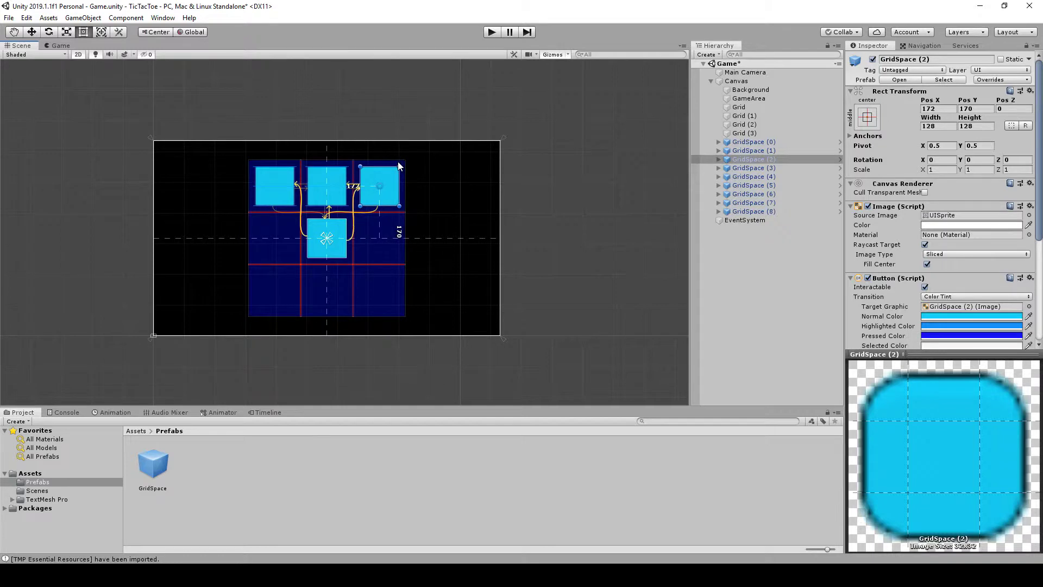
{"action": "left_click_drag", "start_coordinate": [399, 165], "coordinate": [398, 164]}
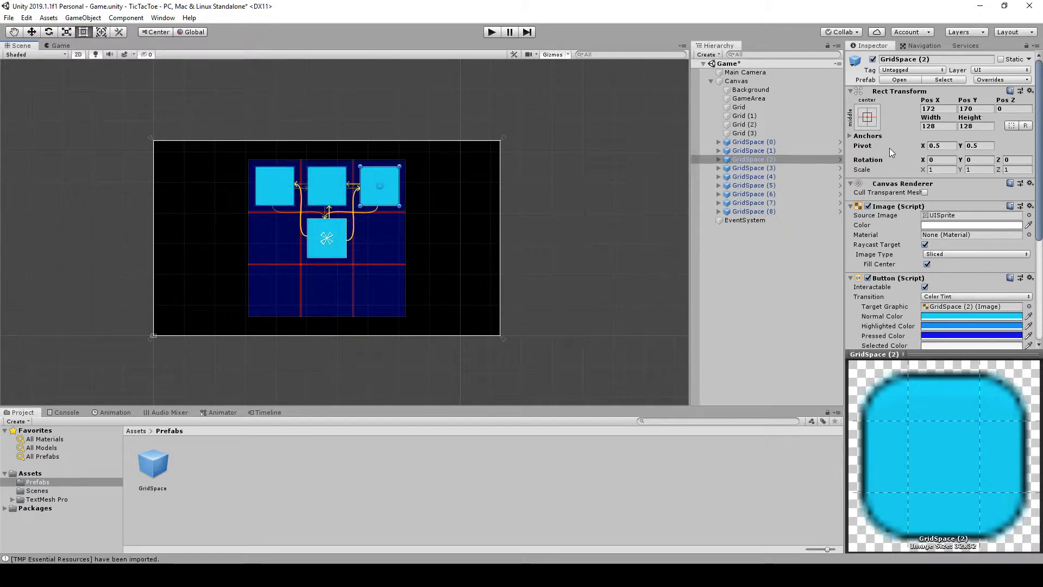
{"action": "left_click", "coordinate": [940, 109]}
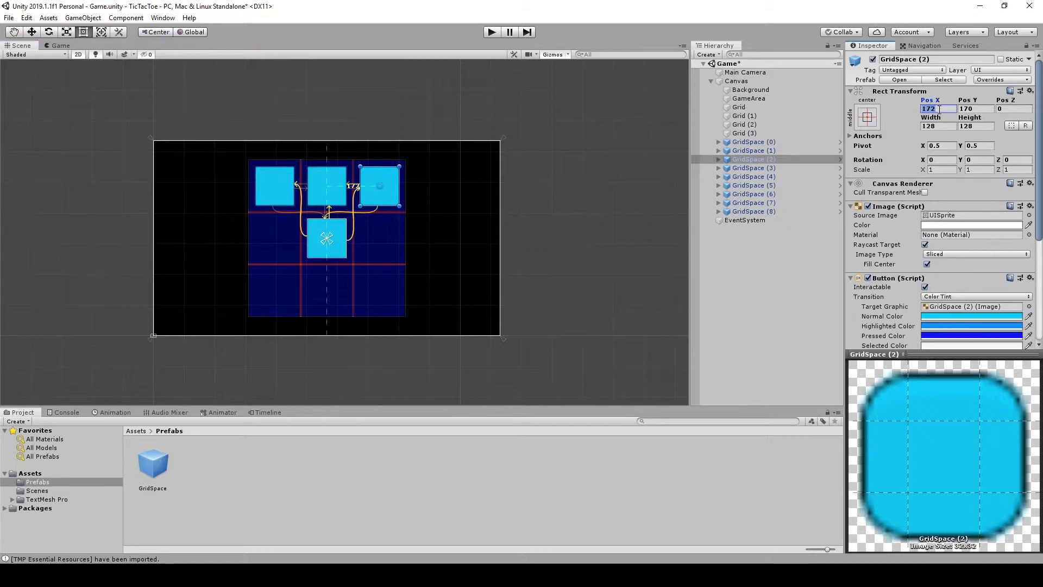
{"action": "type", "text": "170"}
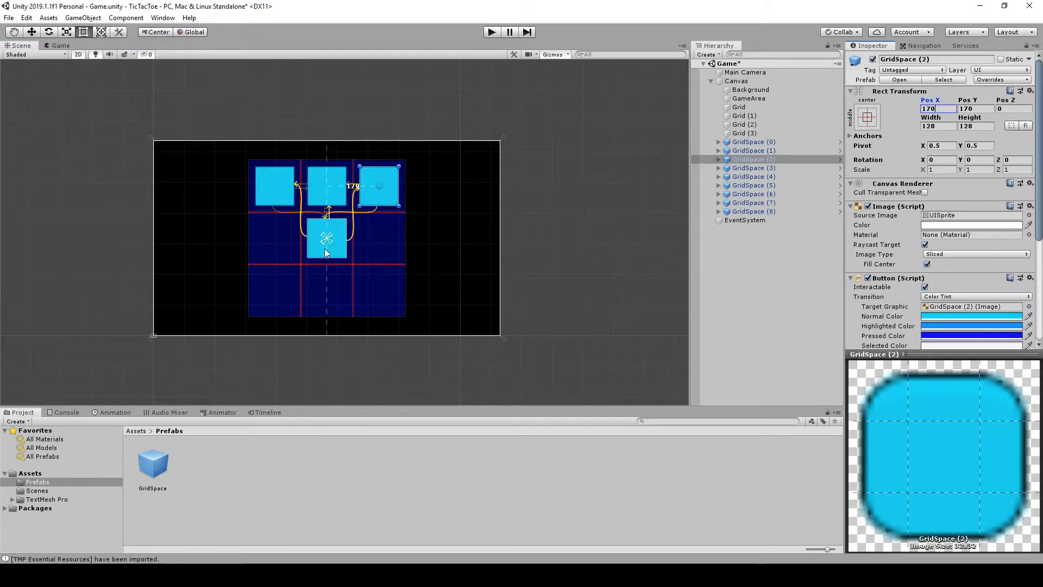
{"action": "left_click", "coordinate": [761, 168]}
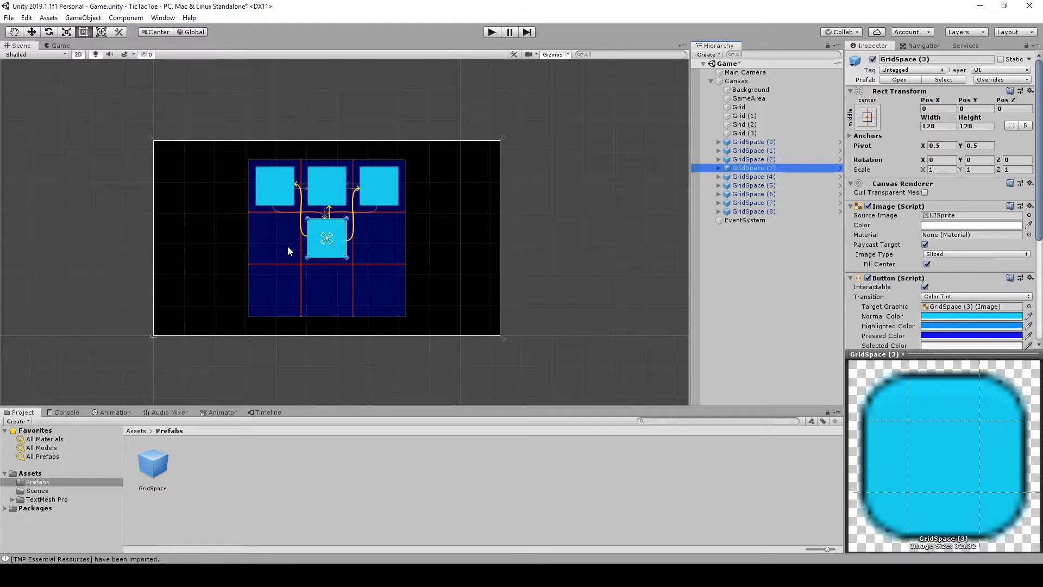
{"action": "left_click_drag", "start_coordinate": [338, 234], "coordinate": [288, 235]}
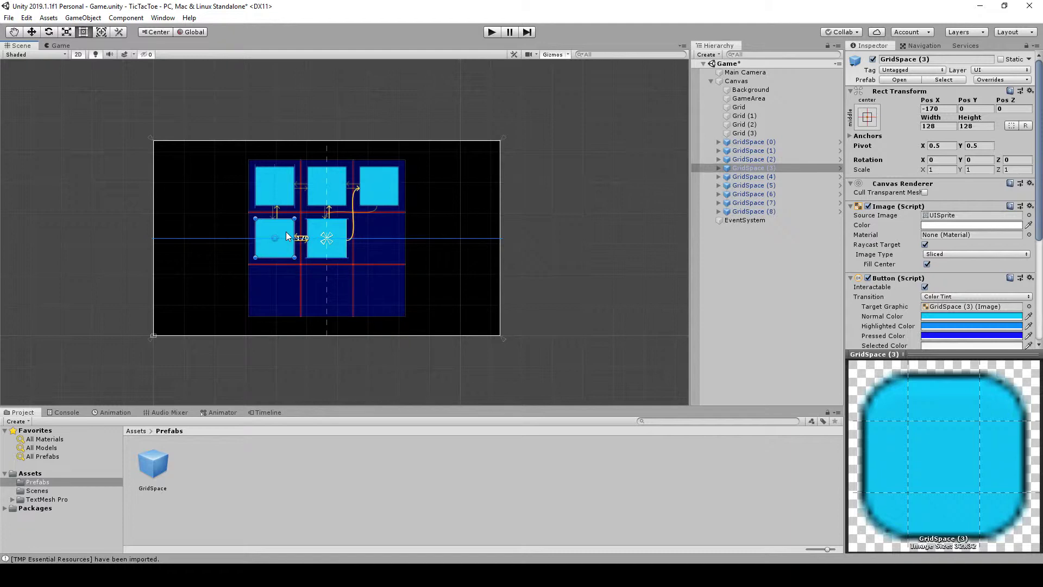
- Move GridSpace (5)–(8) into the right-middle, bottom-left, bottom-middle and bottom-right cells
{"action": "left_click", "coordinate": [741, 177]}
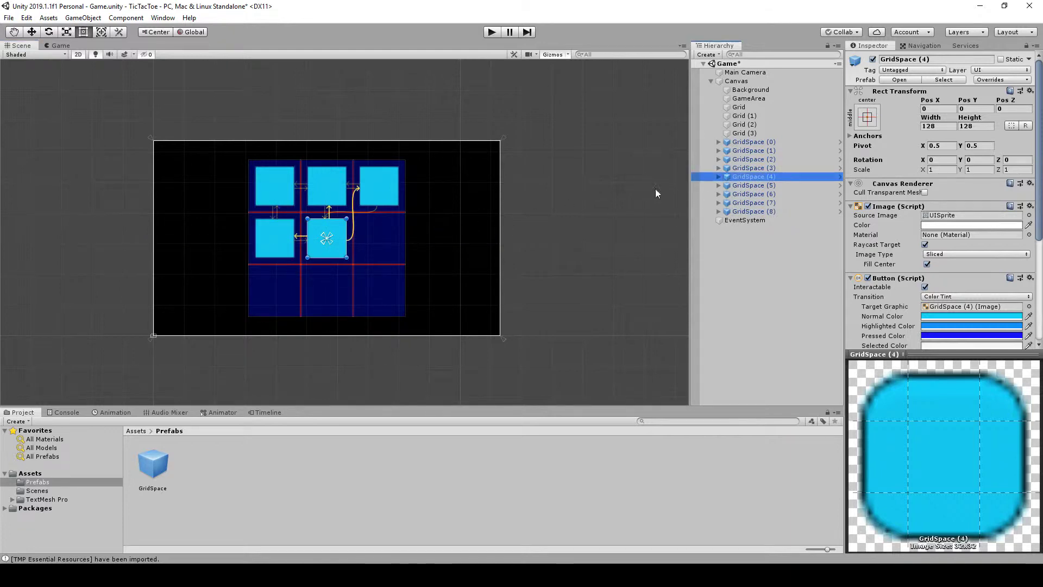
{"action": "left_click", "coordinate": [753, 185]}
{"action": "left_click_drag", "start_coordinate": [352, 234], "coordinate": [406, 232]}
{"action": "left_click", "coordinate": [752, 195]}
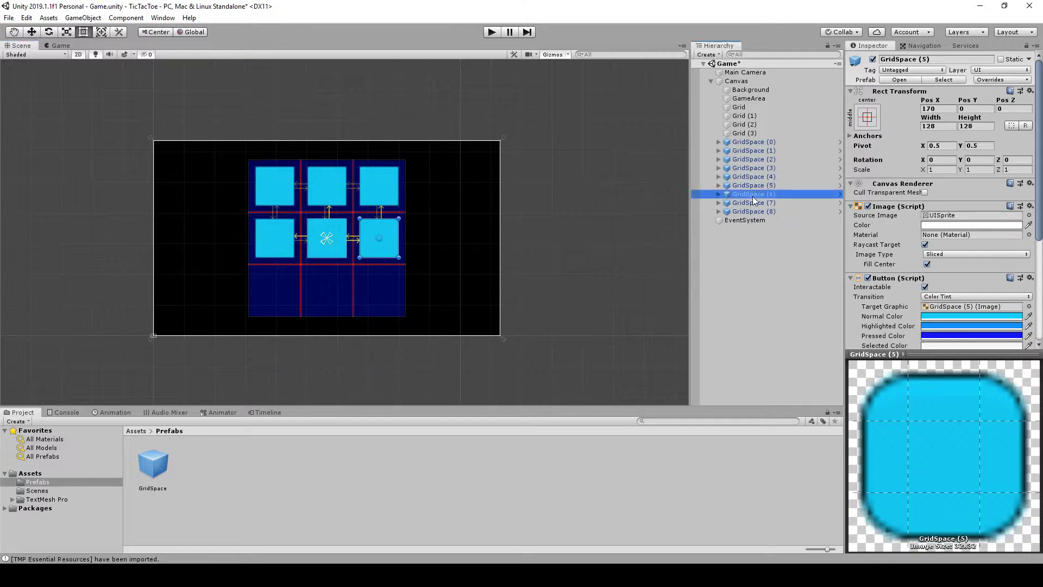
{"action": "left_click_drag", "start_coordinate": [330, 234], "coordinate": [281, 287]}
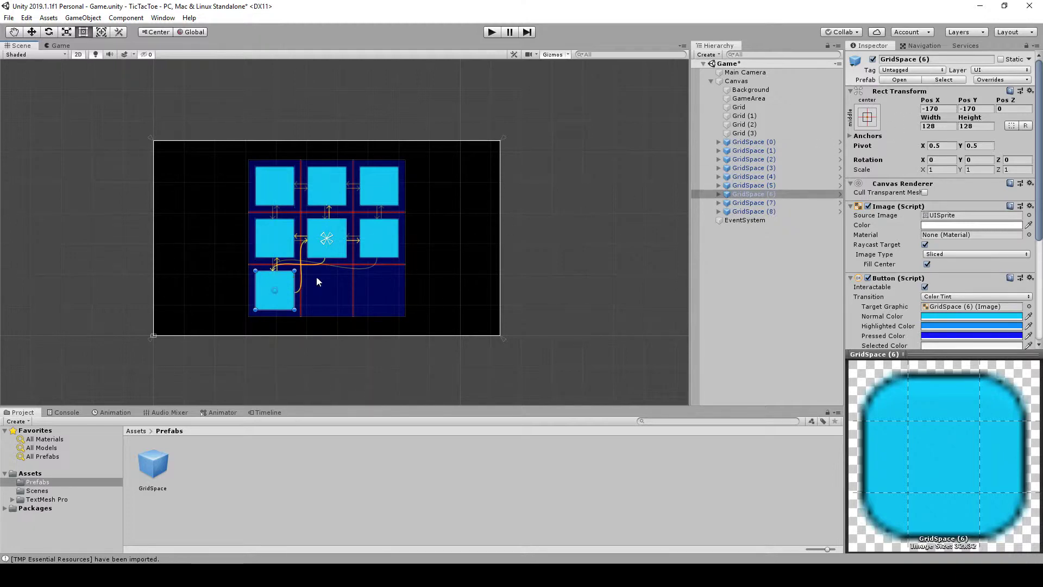
{"action": "left_click", "coordinate": [753, 203]}
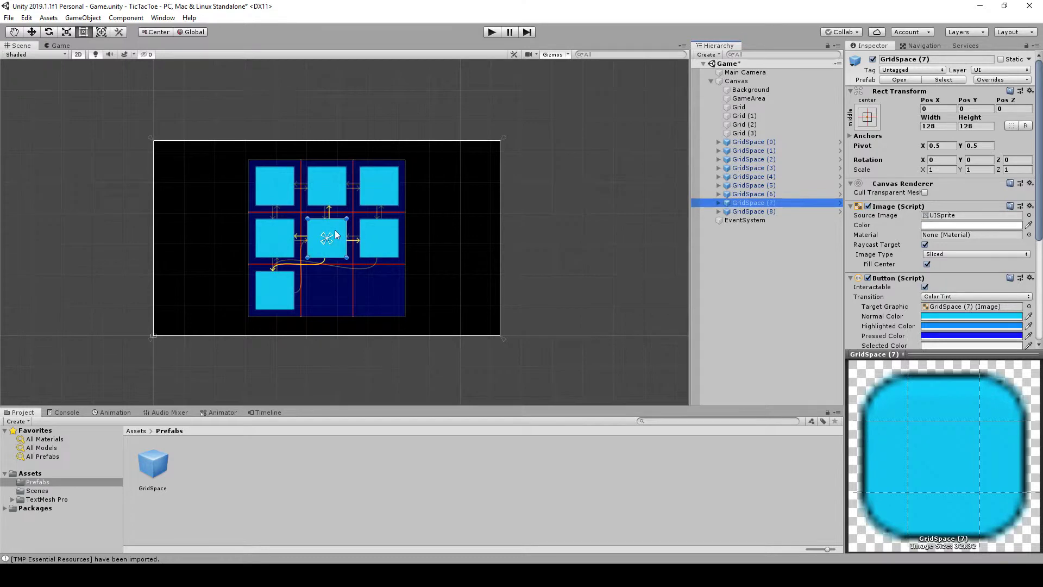
{"action": "left_click_drag", "start_coordinate": [336, 235], "coordinate": [335, 289]}
{"action": "left_click", "coordinate": [753, 212]}
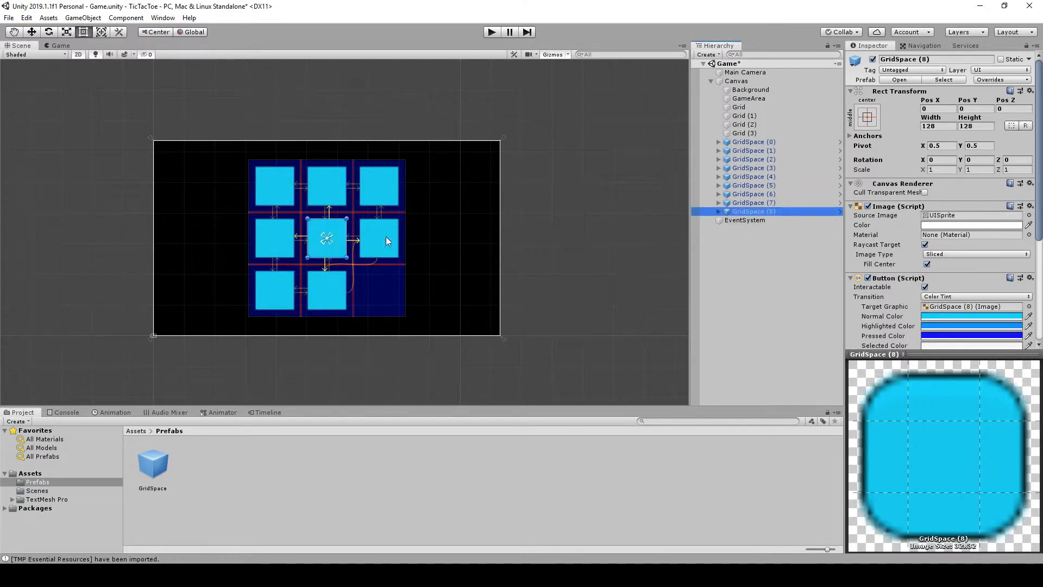
{"action": "left_click_drag", "start_coordinate": [332, 233], "coordinate": [389, 288]}
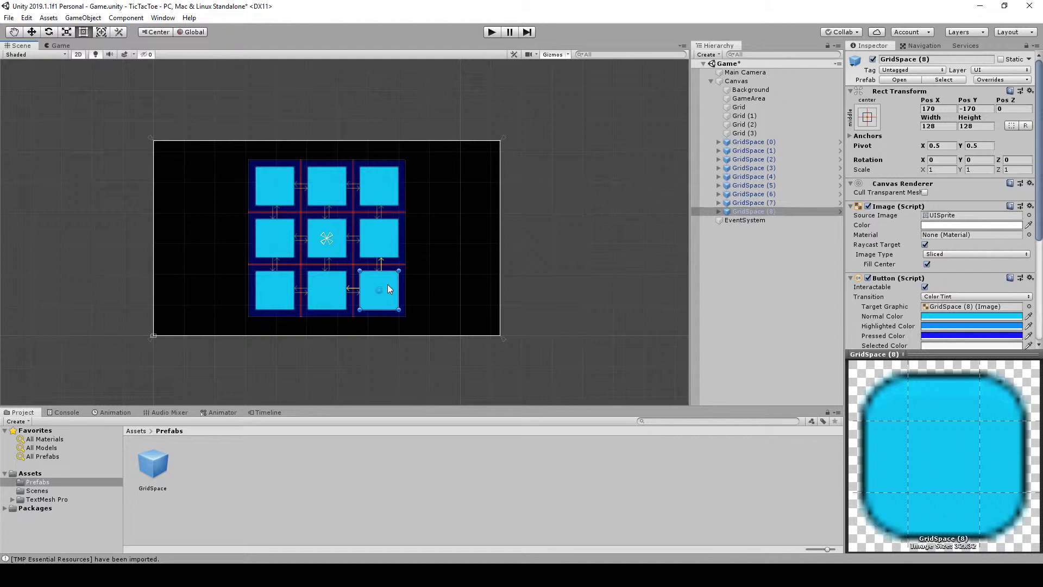
{"action": "left_click", "coordinate": [161, 475]}
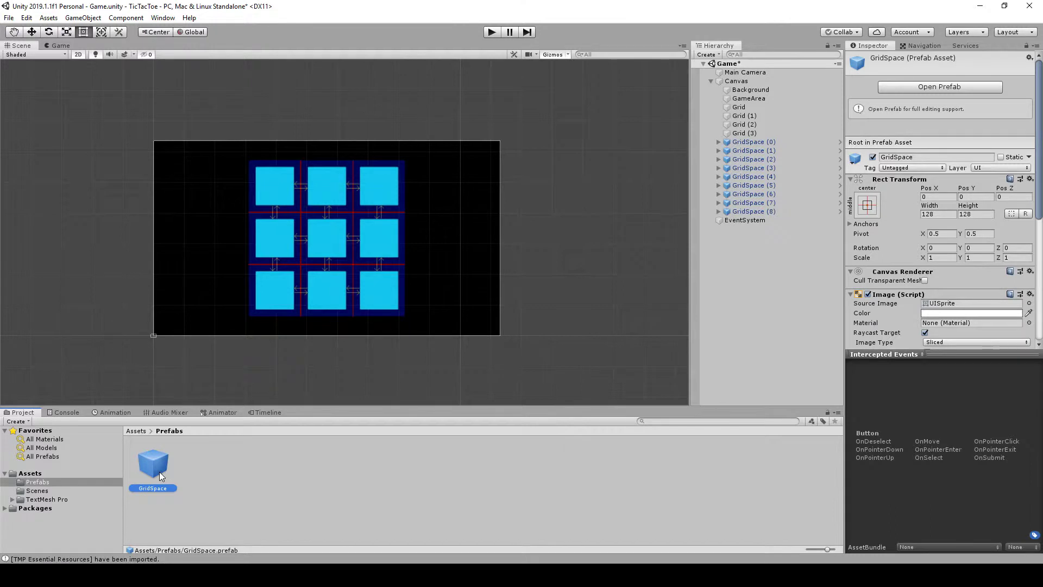
- Open the GridSpace prefab and add a new script component named GridSpace
{"action": "double_click", "coordinate": [162, 462]}
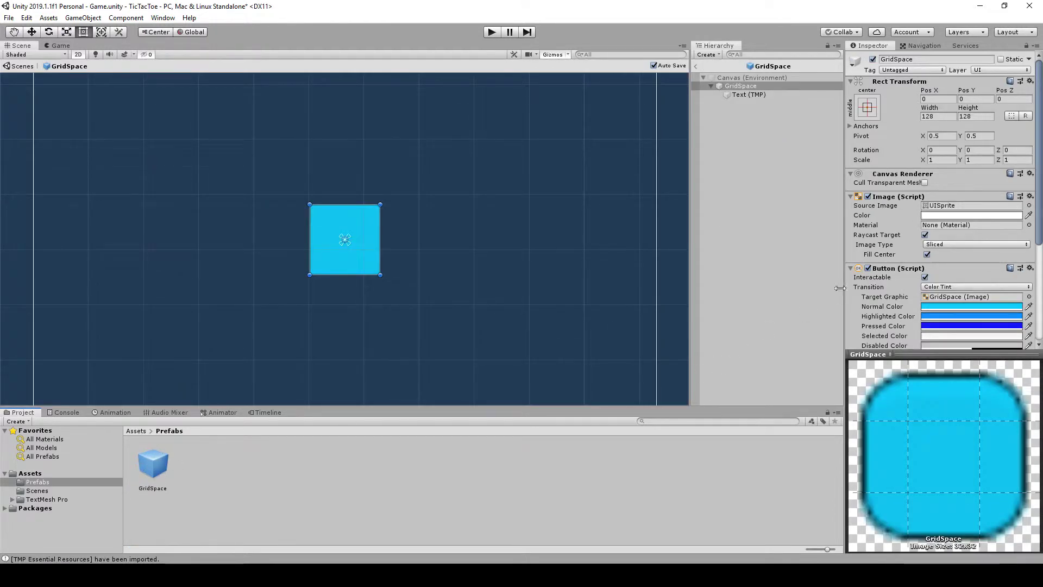
{"action": "scroll", "coordinate": [924, 298], "scroll_direction": "down", "scroll_amount": 5}
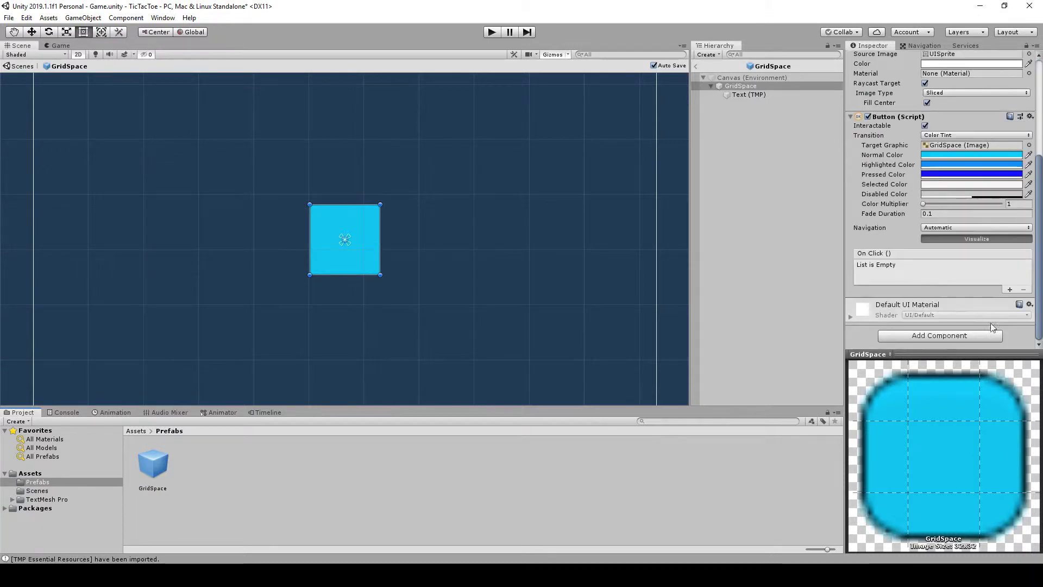
{"action": "left_click", "coordinate": [964, 336]}
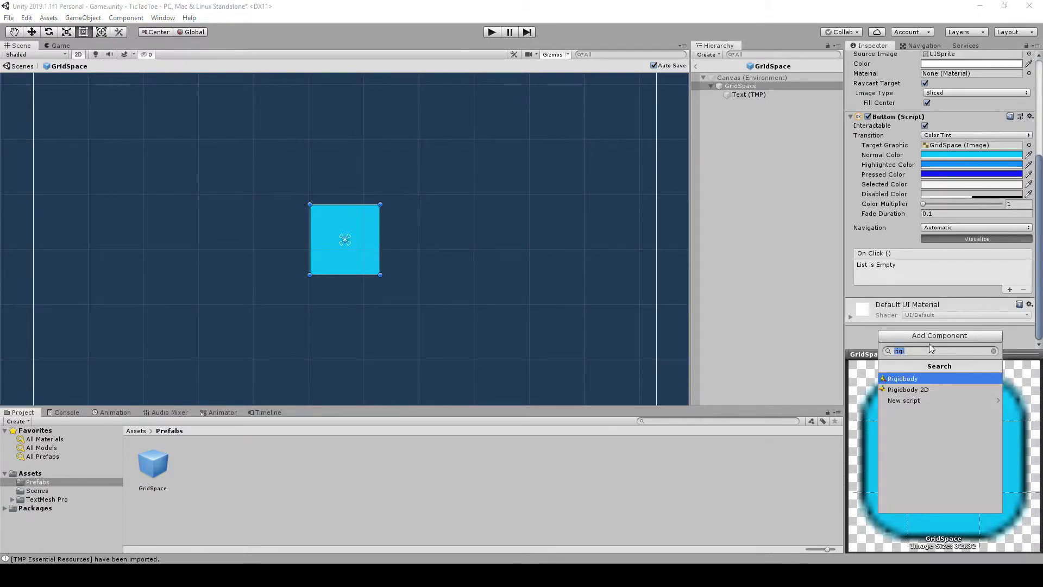
{"action": "type", "text": "GridSpace"}
{"action": "key", "text": "Return"}
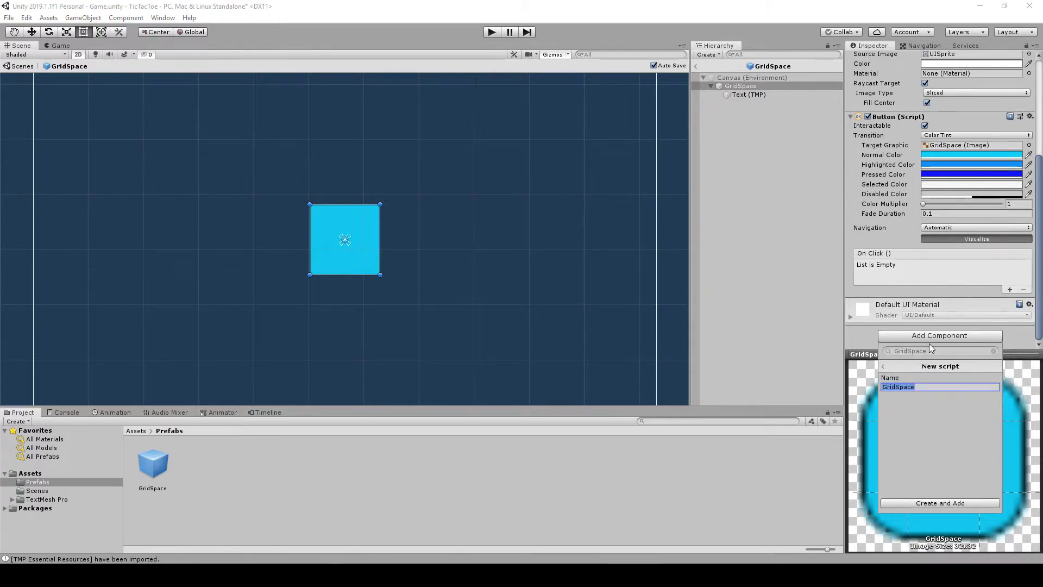
{"action": "key", "text": "Return"}
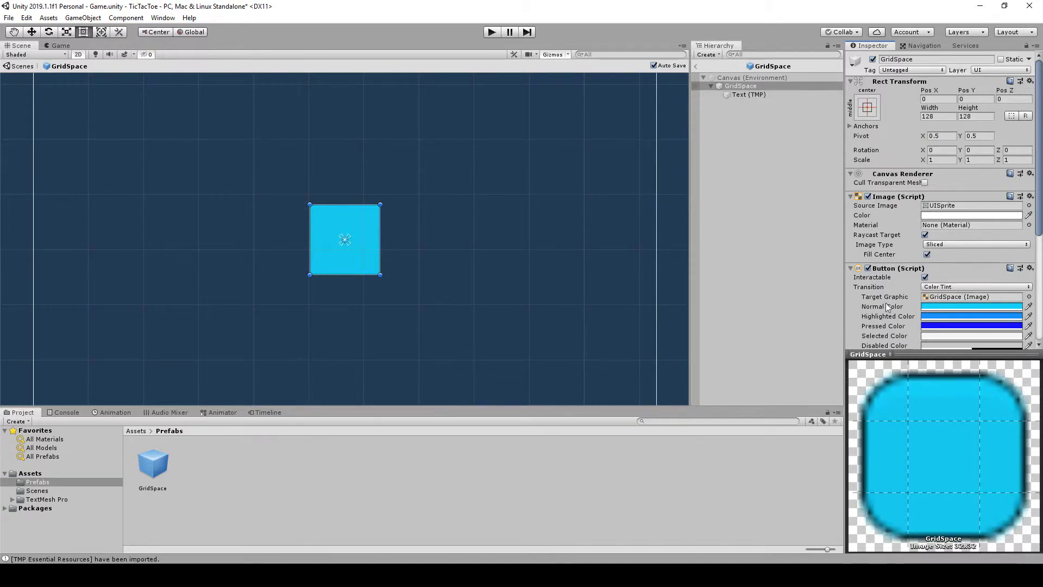
- Open the GridSpace script in Visual Studio
{"action": "scroll", "coordinate": [889, 308], "scroll_direction": "down", "scroll_amount": 5}
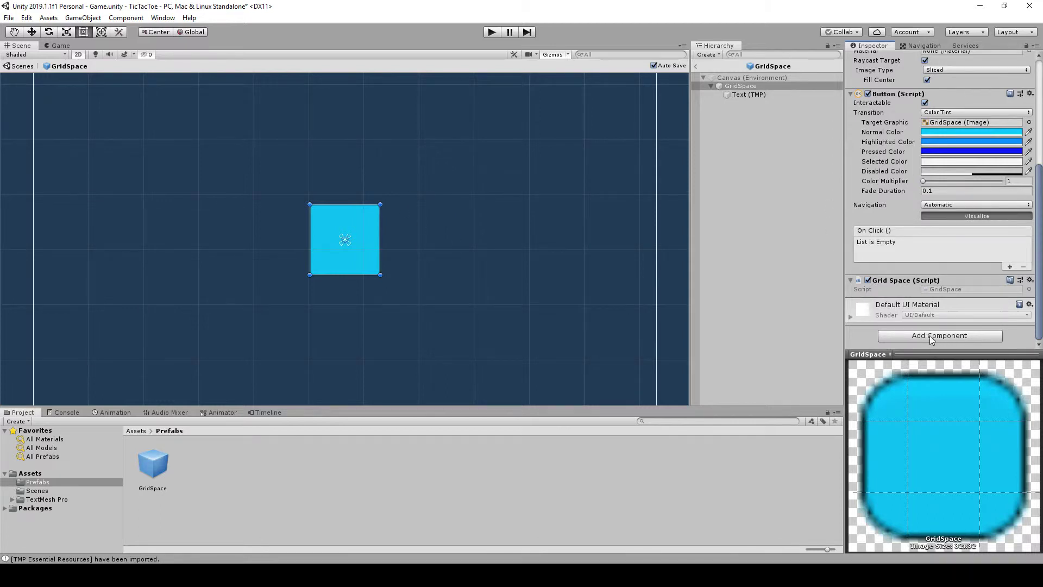
{"action": "left_click", "coordinate": [945, 290]}
{"action": "double_click", "coordinate": [946, 291]}
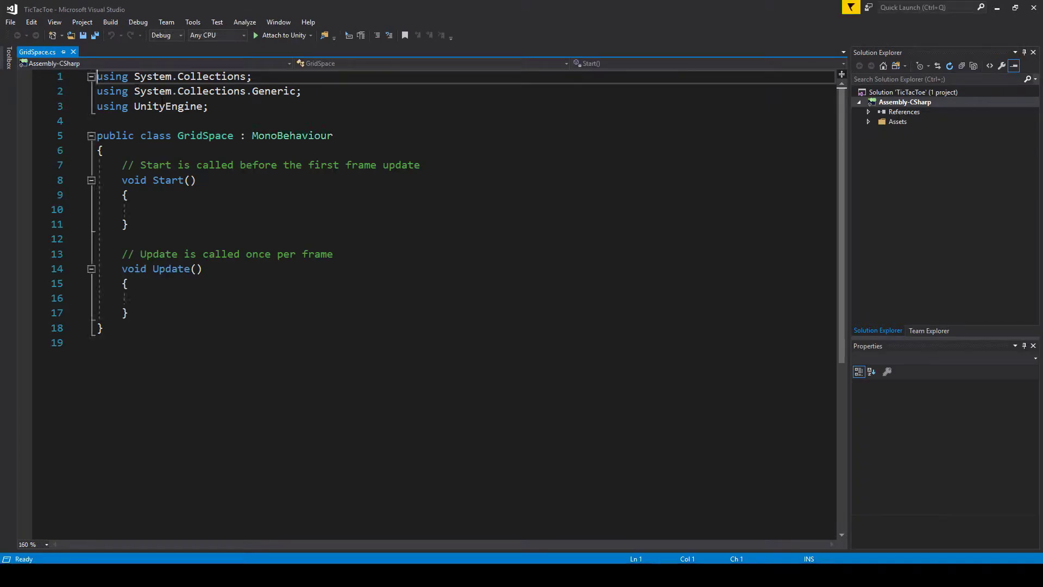
- Add 'using UnityEngine.UI;' and 'using TMPro;' imports to GridSpace.cs and save
{"action": "left_click", "coordinate": [215, 106]}
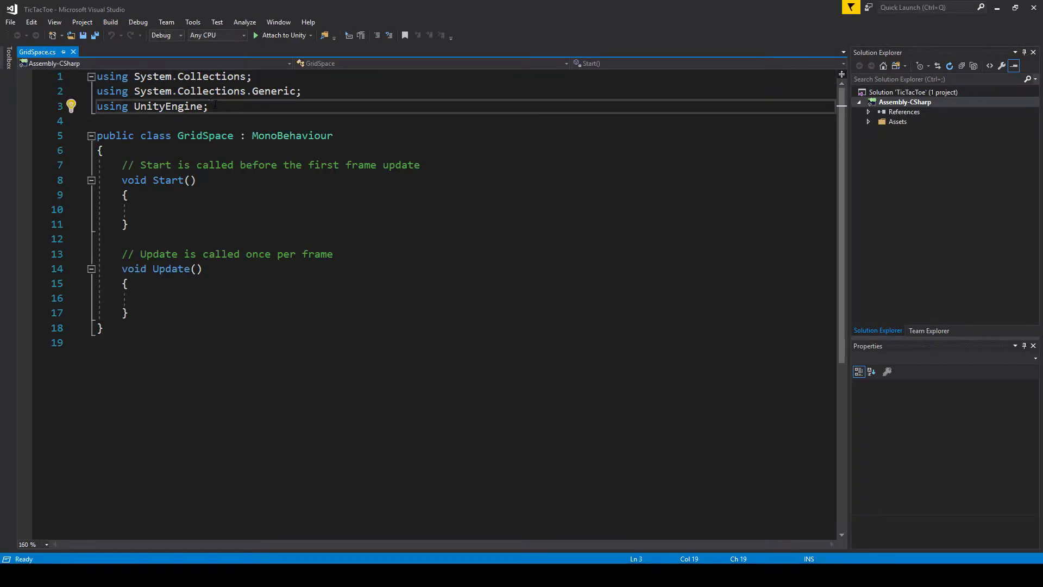
{"action": "key", "text": "Return"}
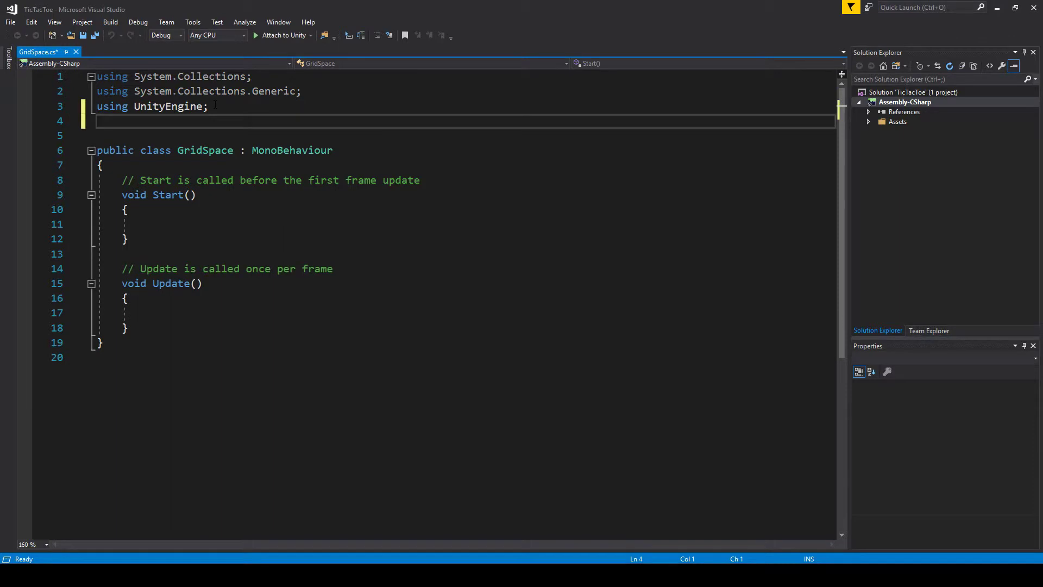
{"action": "type", "text": "using unityeng"}
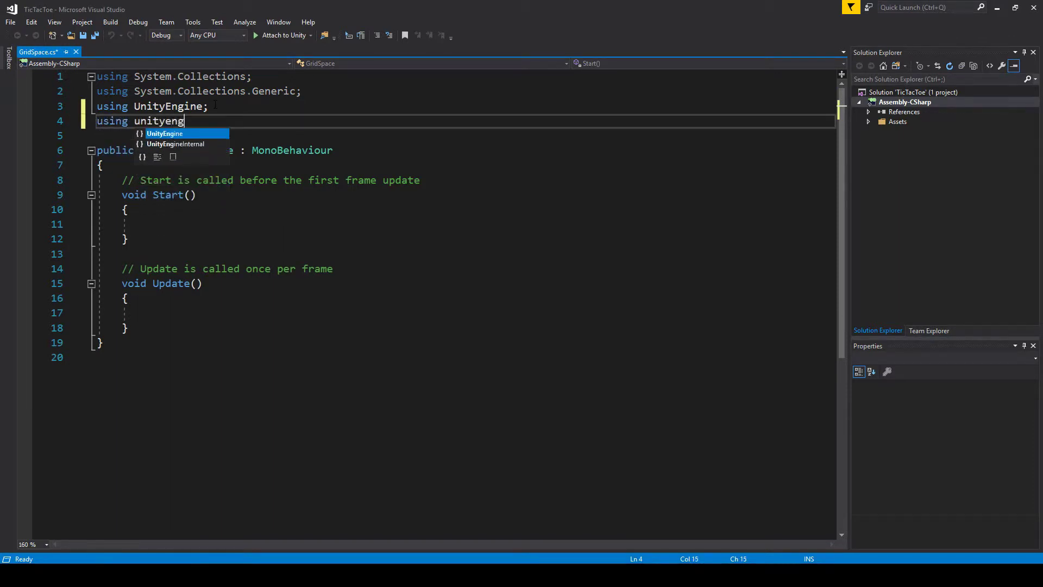
{"action": "key", "text": "Tab"}
{"action": "type", "text": ".ui"}
{"action": "key", "text": "Tab"}
{"action": "type", "text": ";"}
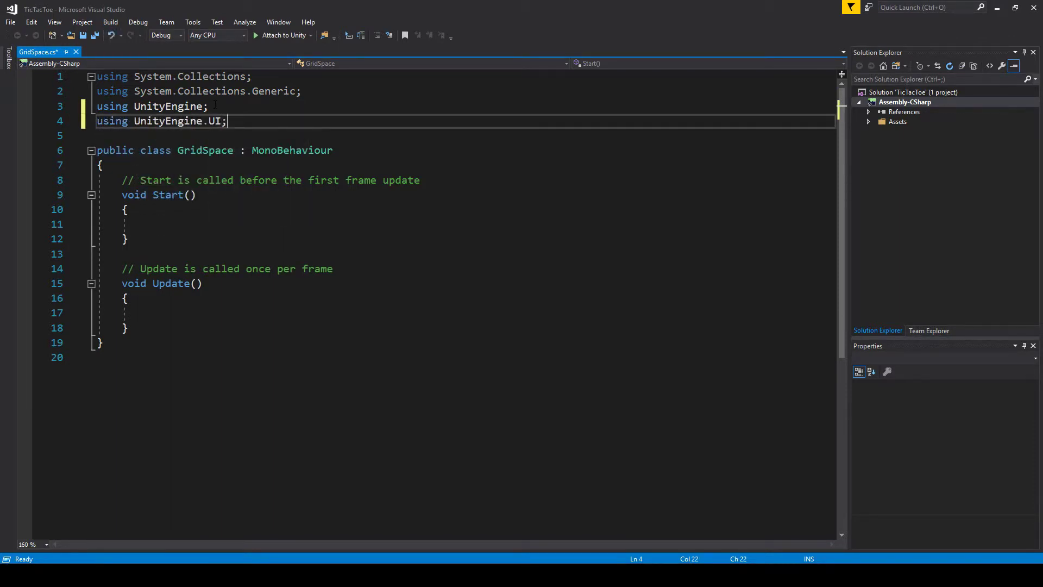
{"action": "key", "text": "Return"}
{"action": "type", "text": "us"}
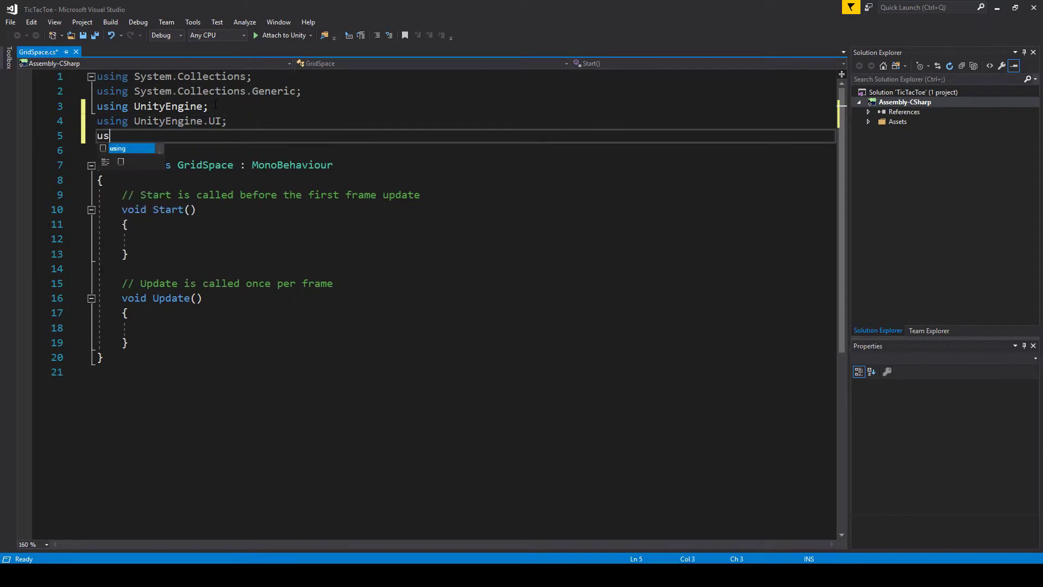
{"action": "type", "text": "ing tmp"}
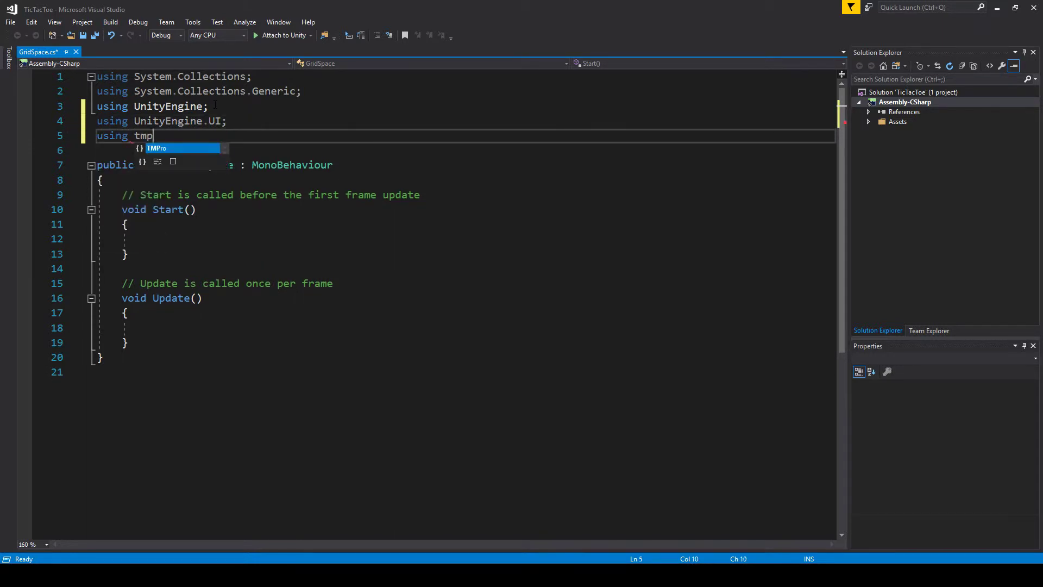
{"action": "key", "text": "Tab"}
{"action": "key", "text": "ctrl+s"}
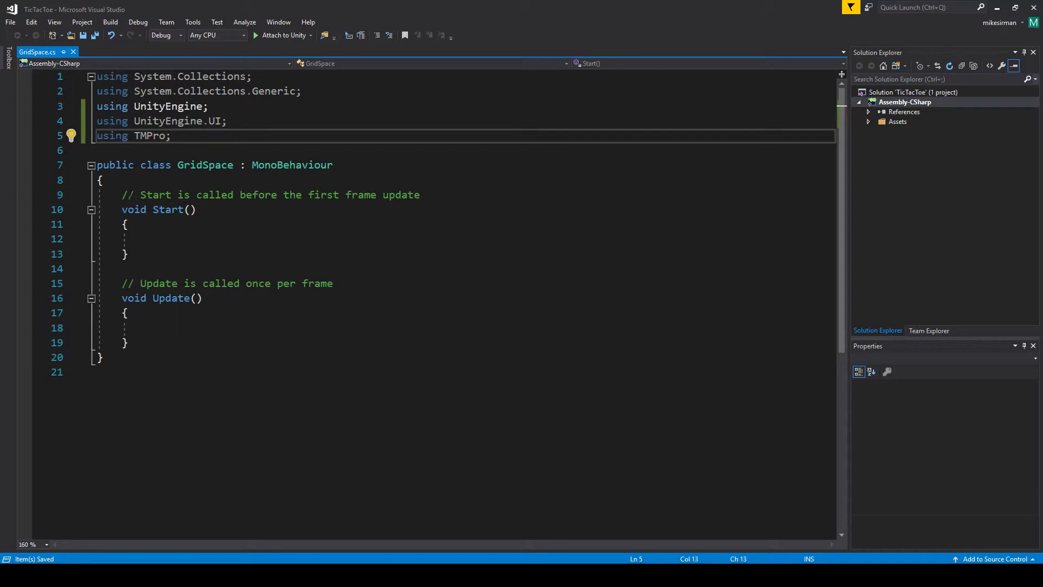
- Delete the default Start and Update methods, leaving an empty class body
{"action": "left_click_drag", "start_coordinate": [121, 195], "coordinate": [202, 339]}
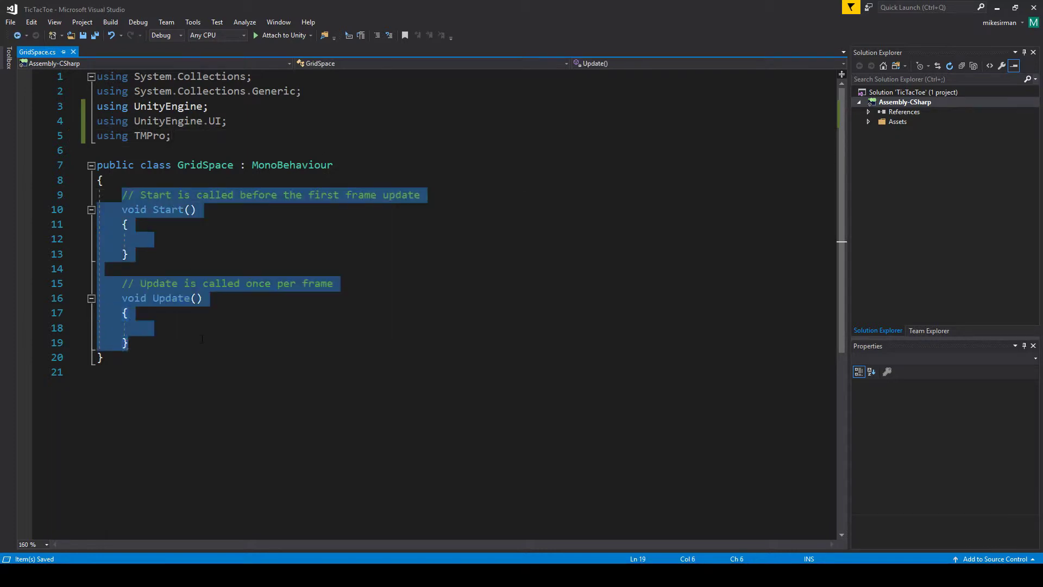
{"action": "key", "text": "BackSpace"}
{"action": "key", "text": "Return"}
{"action": "key", "text": "Return"}
{"action": "key", "text": "Up"}
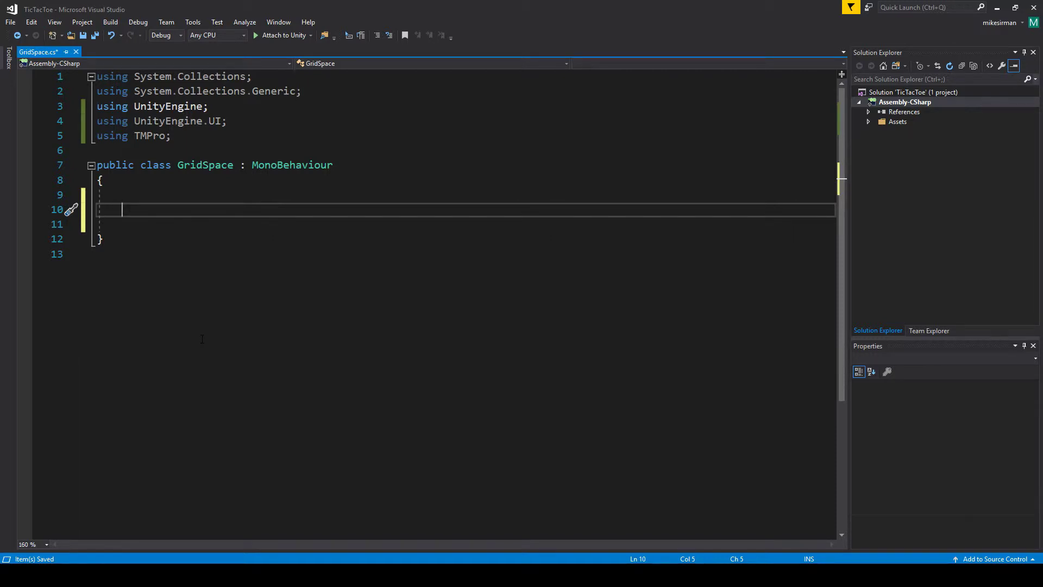
- Declare public fields myButton (Button), buttonText (TextMeshProUGUI) and playerSide (string)
{"action": "type", "text": "public button my"}
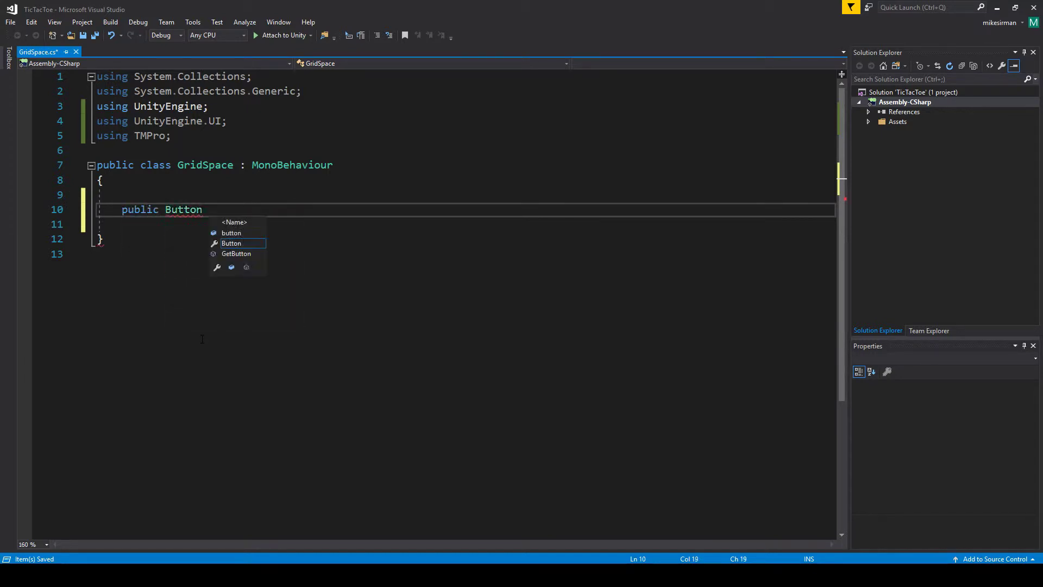
{"action": "type", "text": "tton;"}
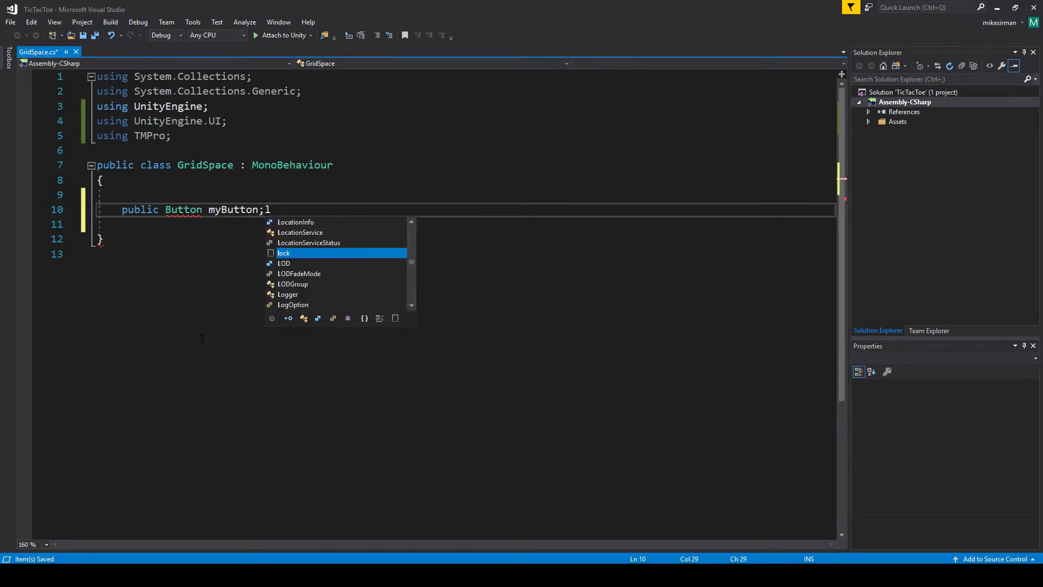
{"action": "key", "text": "Return"}
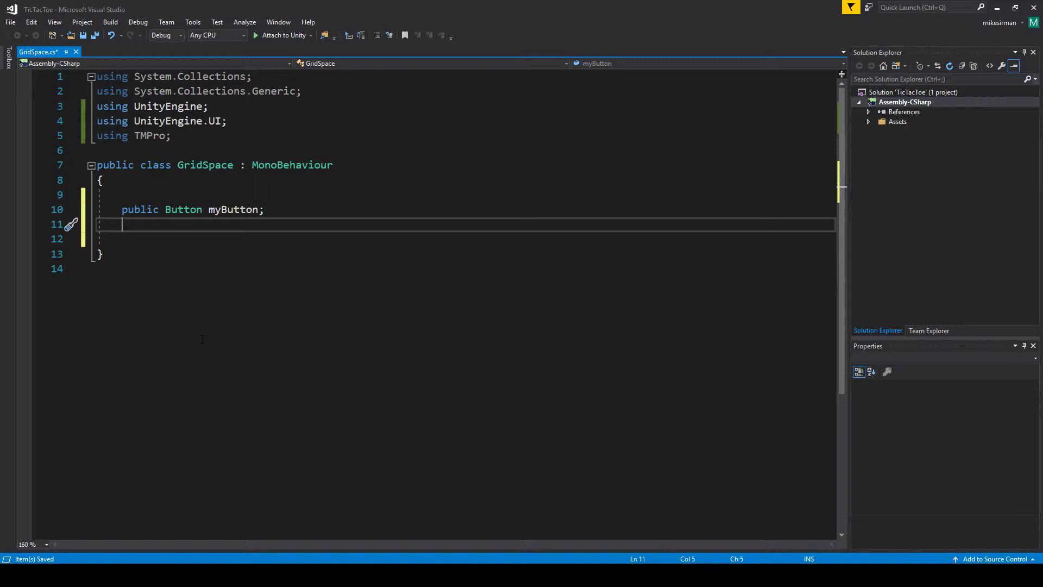
{"action": "type", "text": "public tm"}
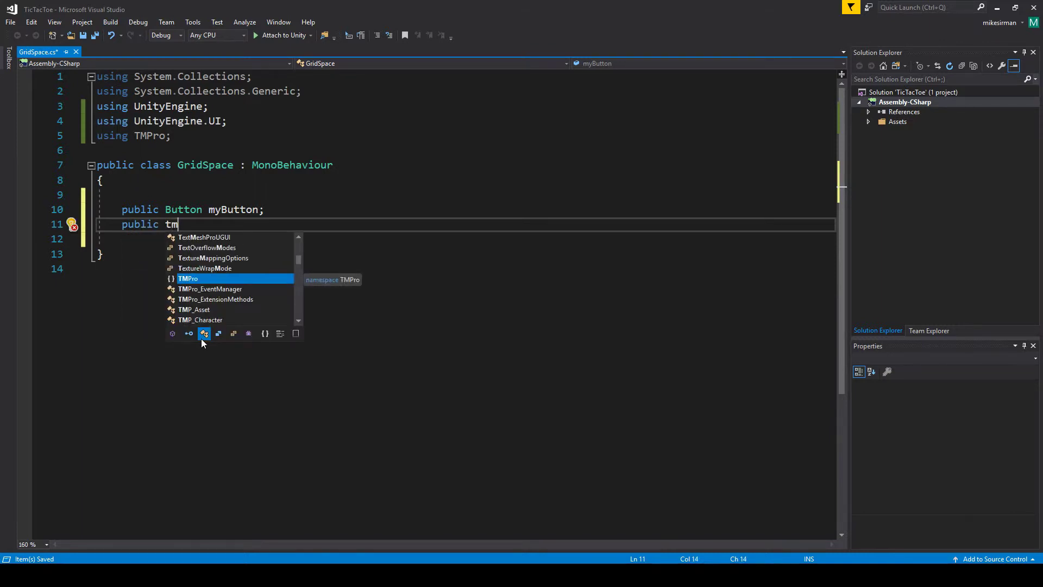
{"action": "type", "text": "pro"}
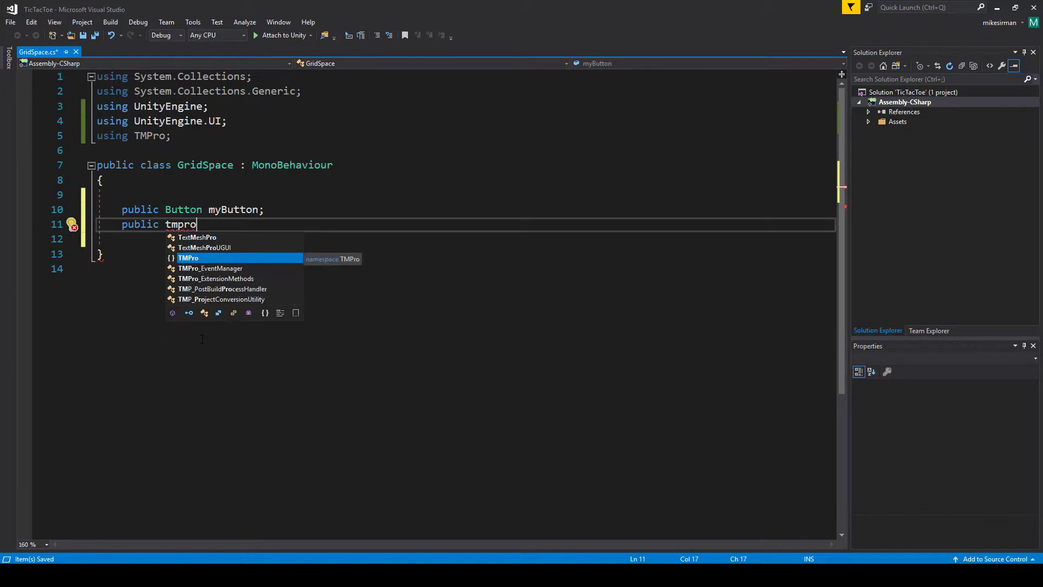
{"action": "key", "text": "Up"}
{"action": "key", "text": "Tab"}
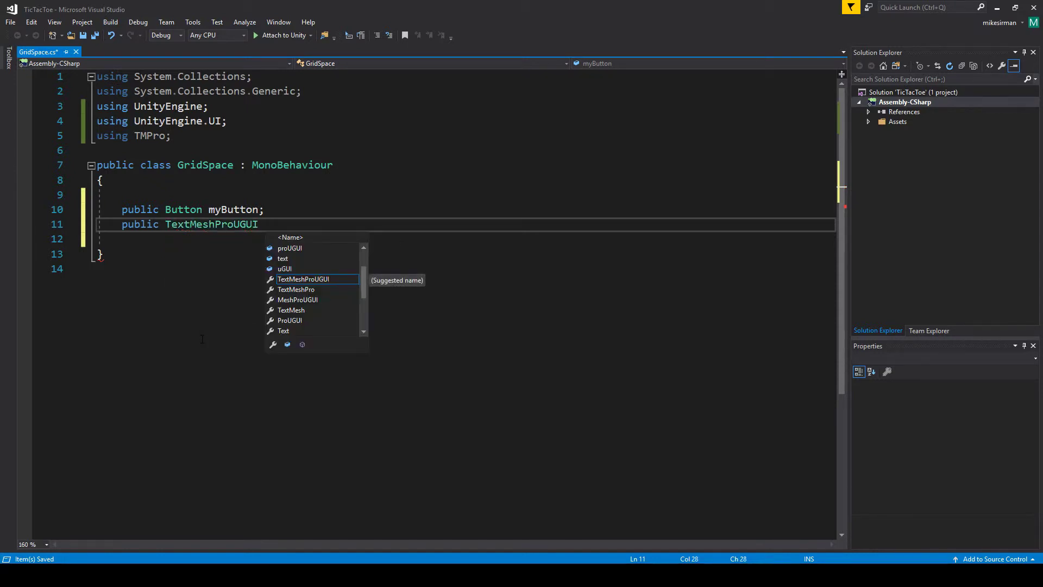
{"action": "type", "text": "buttonText;"}
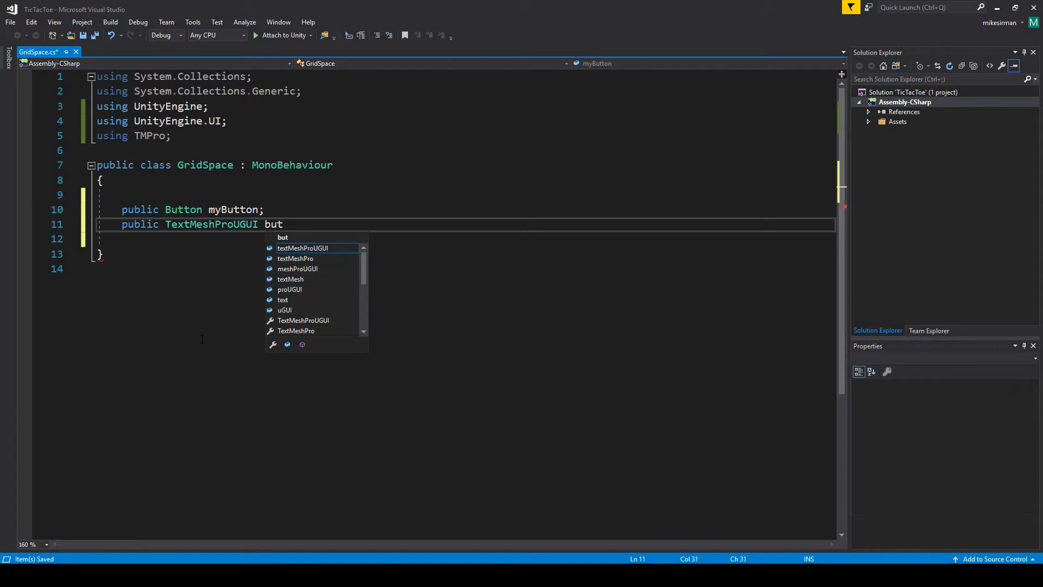
{"action": "key", "text": "Return"}
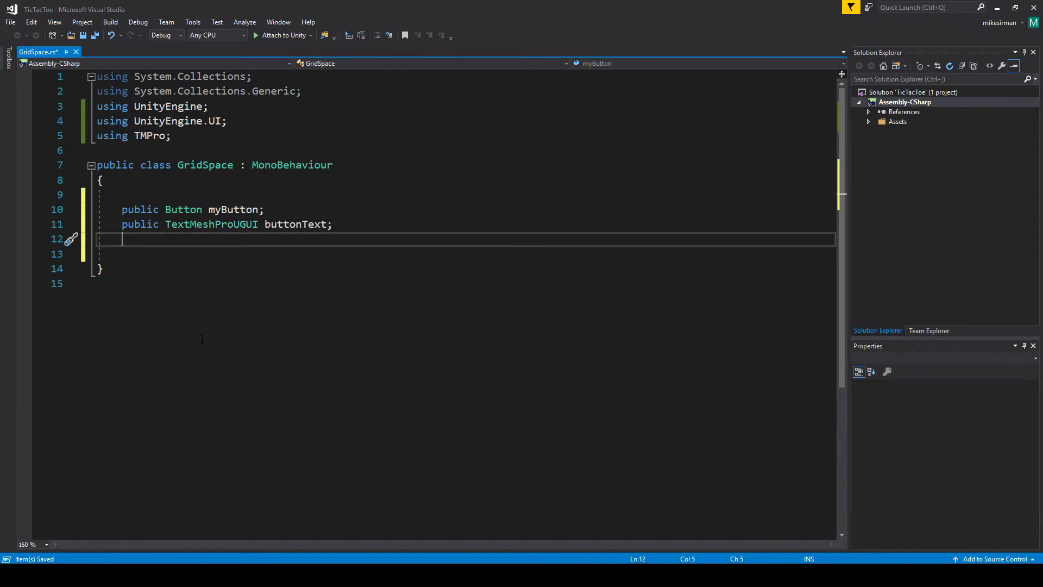
{"action": "type", "text": "public string"}
{"action": "type", "text": "playerSide;"}
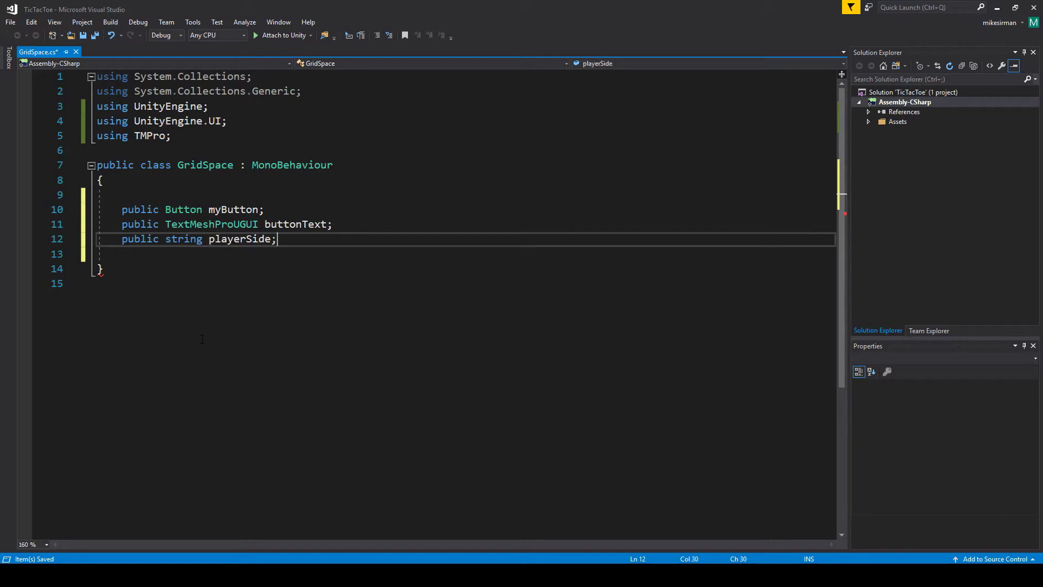
{"action": "key", "text": "Return"}
{"action": "key", "text": "Return"}
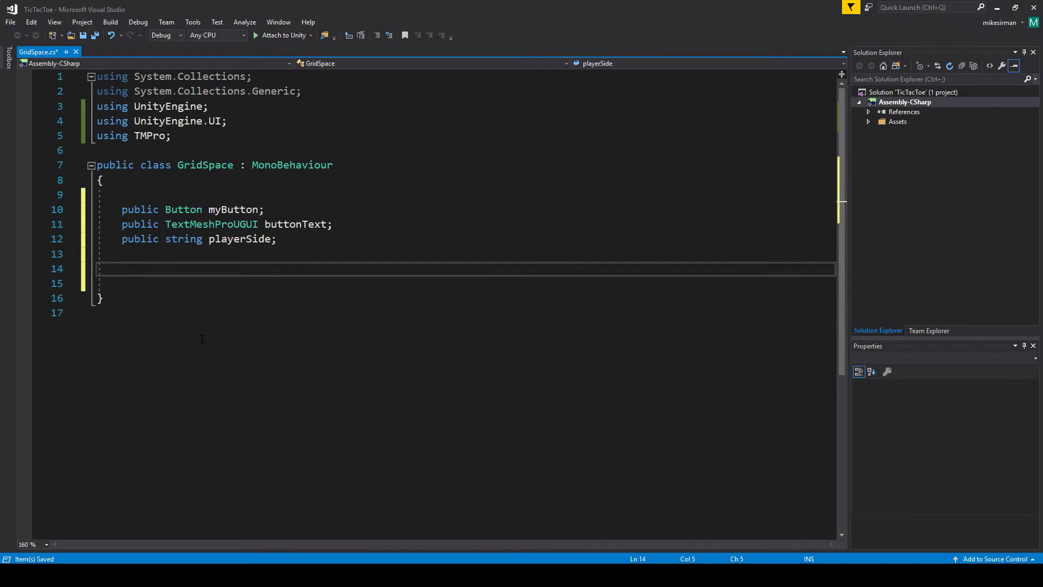
- Save, then add a Start method assigning myButton = GetComponent<Button>()
{"action": "key", "text": "ctrl+s"}
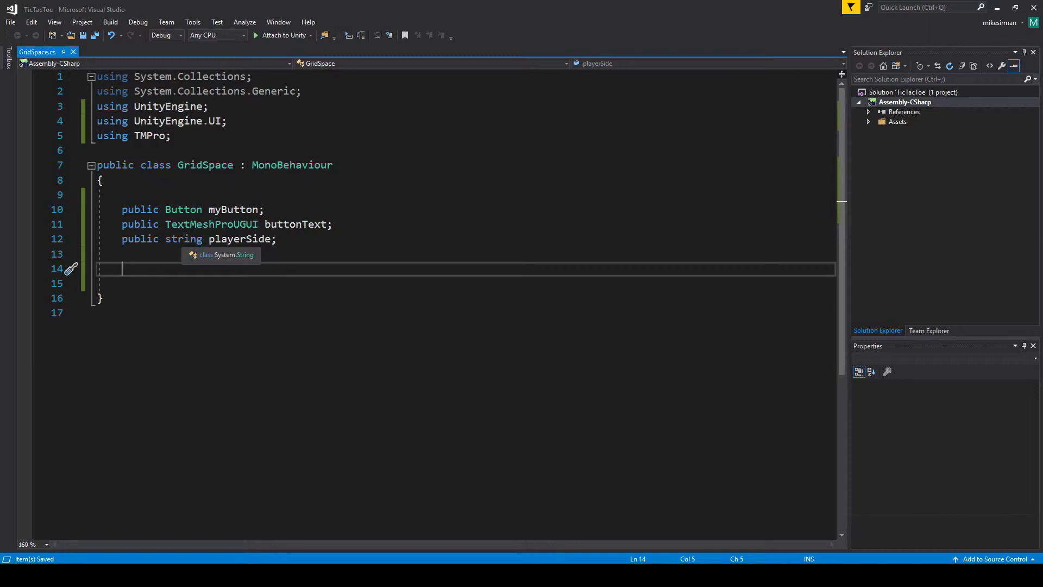
{"action": "type", "text": "void Start("}
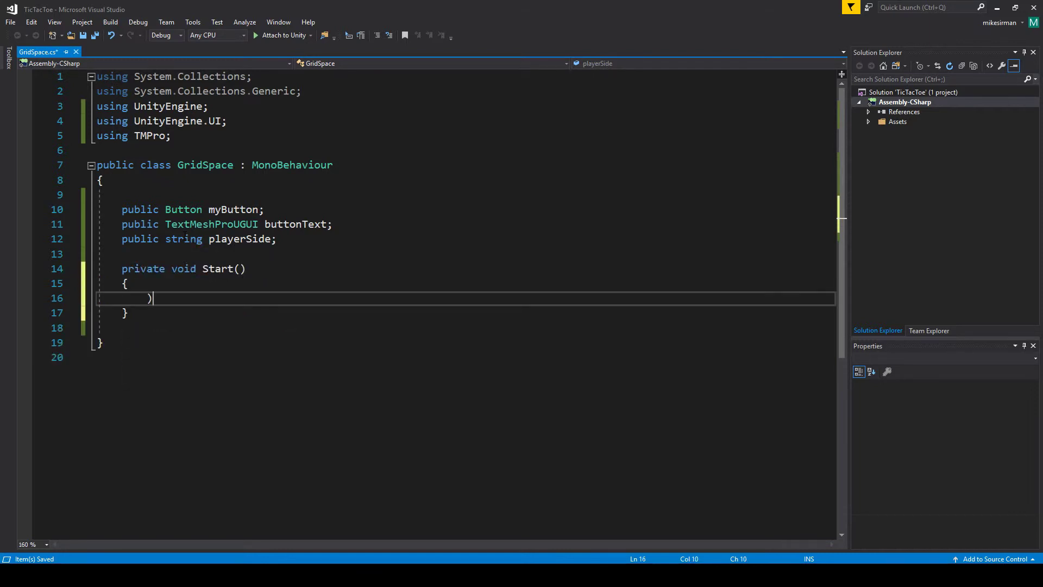
{"action": "key", "text": "BackSpace"}
{"action": "type", "text": "m"}
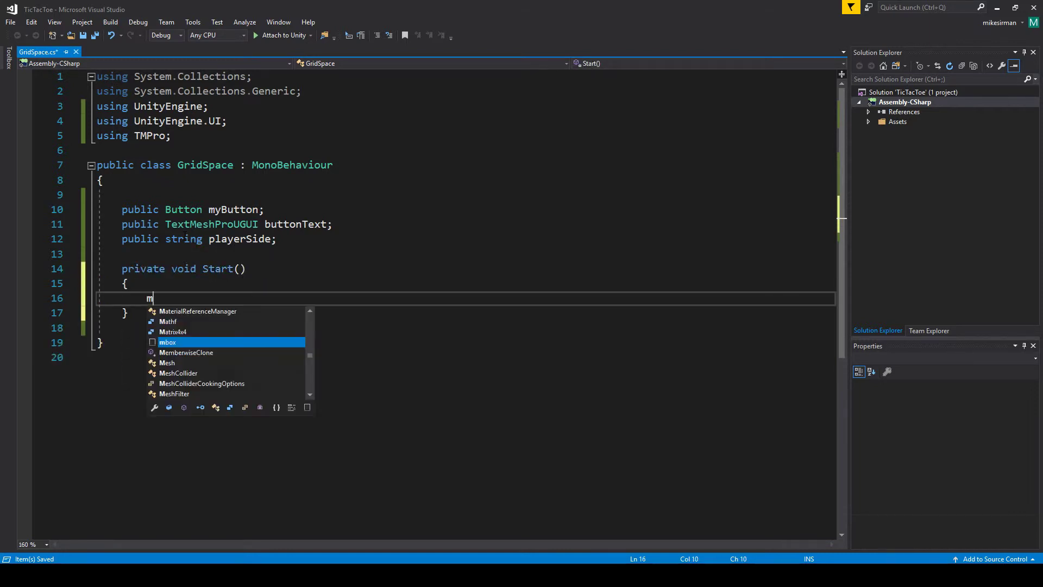
{"action": "type", "text": "yButton = Getc"}
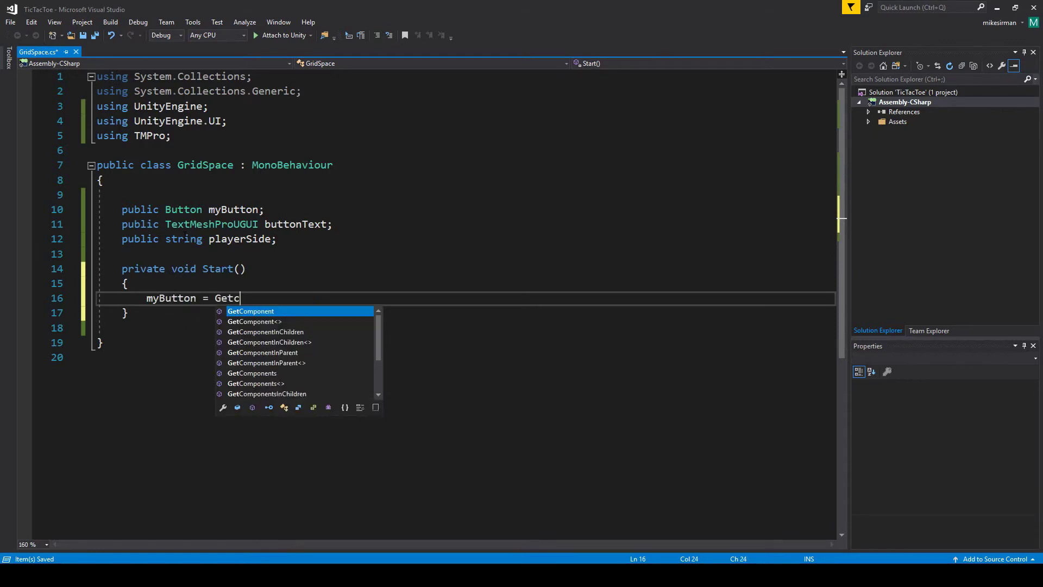
{"action": "key", "text": "Tab"}
{"action": "type", "text": "<Buitt"}
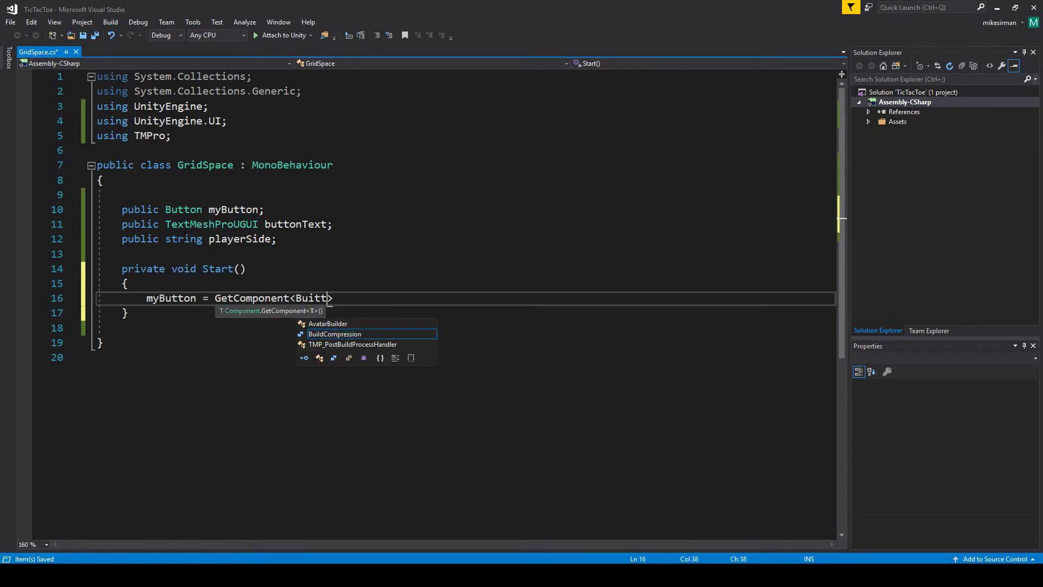
{"action": "key", "text": "BackSpace"}
{"action": "key", "text": "BackSpace"}
{"action": "key", "text": "BackSpace"}
{"action": "type", "text": "tton"}
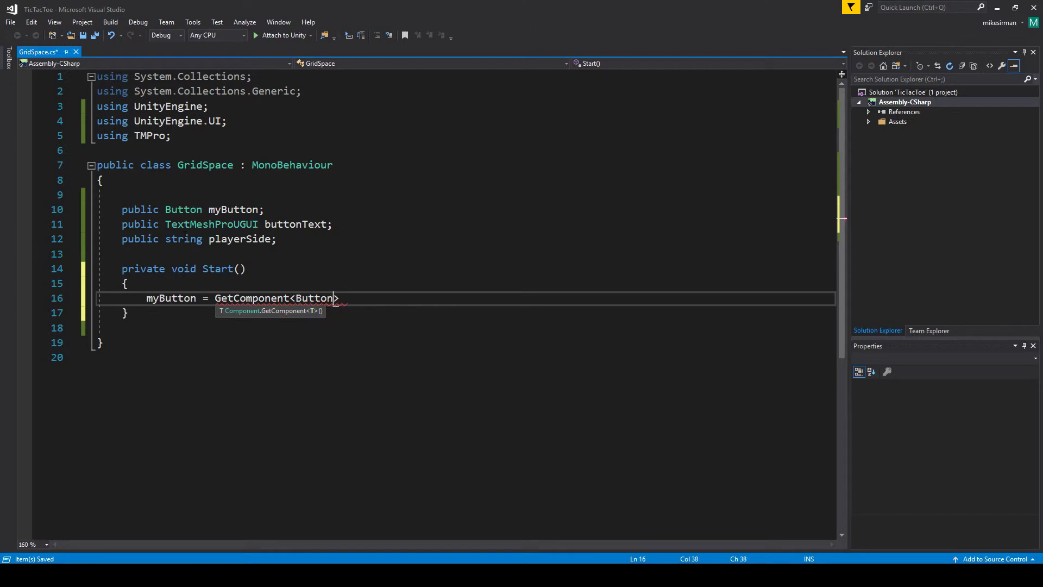
{"action": "type", "text": ">();"}
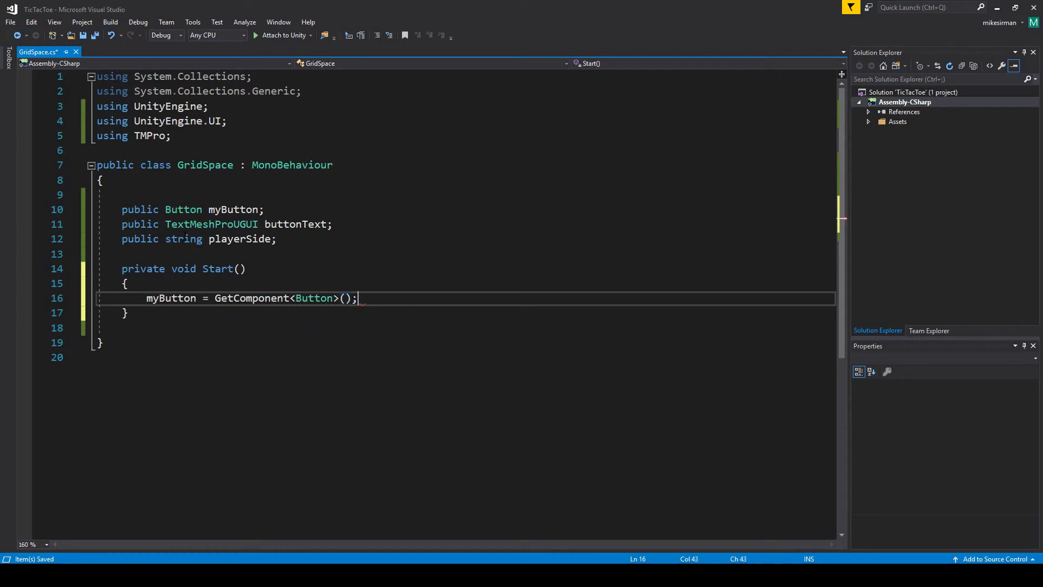
{"action": "key", "text": "Return"}
- Assign buttonText = GetComponentInChildren<TextMeshProUGUI>() in Start and save the script
{"action": "type", "text": "buttonText = GetComponent"}
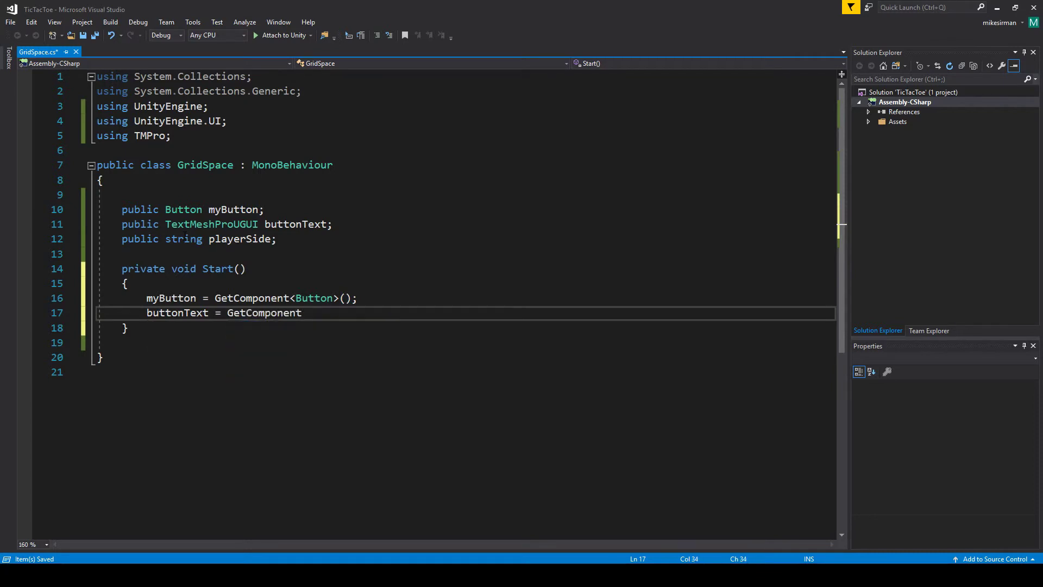
{"action": "key", "text": "BackSpace"}
{"action": "key", "text": "BackSpace"}
{"action": "key", "text": "BackSpace"}
{"action": "key", "text": "BackSpace"}
{"action": "key", "text": "BackSpace"}
{"action": "key", "text": "BackSpace"}
{"action": "key", "text": "BackSpace"}
{"action": "key", "text": "BackSpace"}
{"action": "key", "text": "BackSpace"}
{"action": "key", "text": "BackSpace"}
{"action": "key", "text": "BackSpace"}
{"action": "key", "text": "BackSpace"}
{"action": "type", "text": "GetCompon"}
{"action": "key", "text": "Down"}
{"action": "key", "text": "Down"}
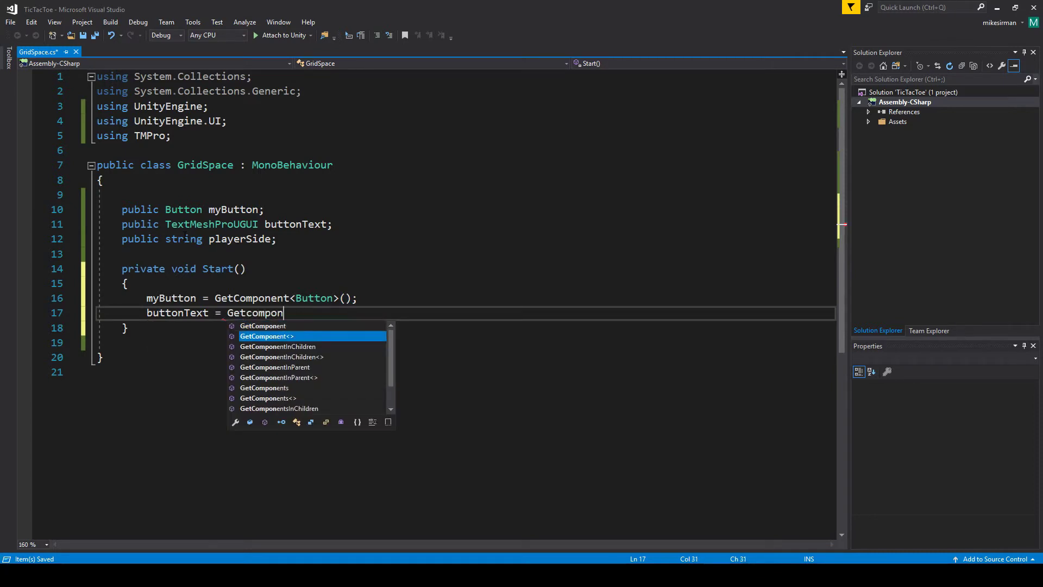
{"action": "key", "text": "Tab"}
{"action": "type", "text": "<"}
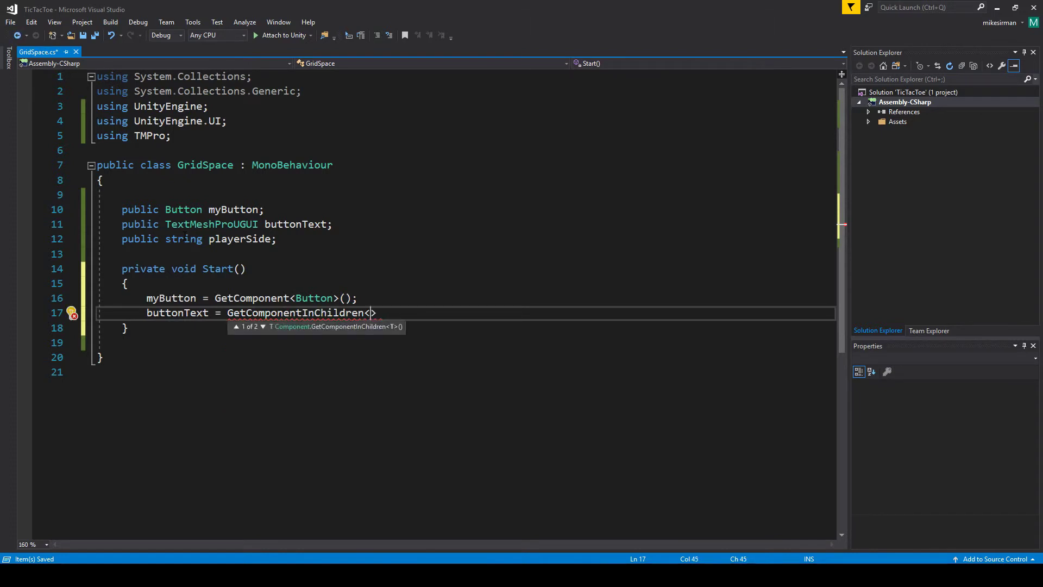
{"action": "type", "text": "textmeshpr"}
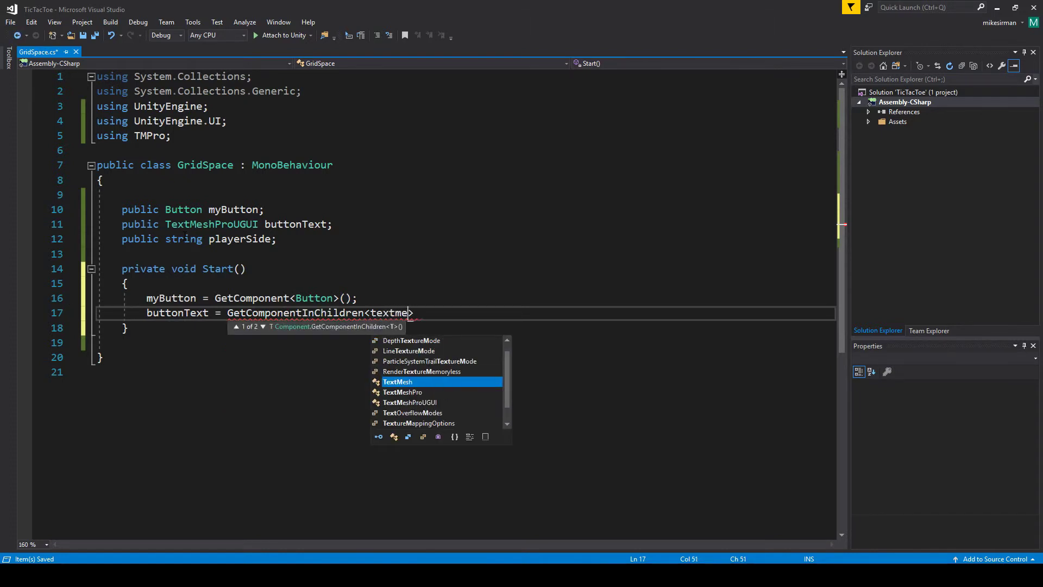
{"action": "key", "text": "Down"}
{"action": "key", "text": "Tab"}
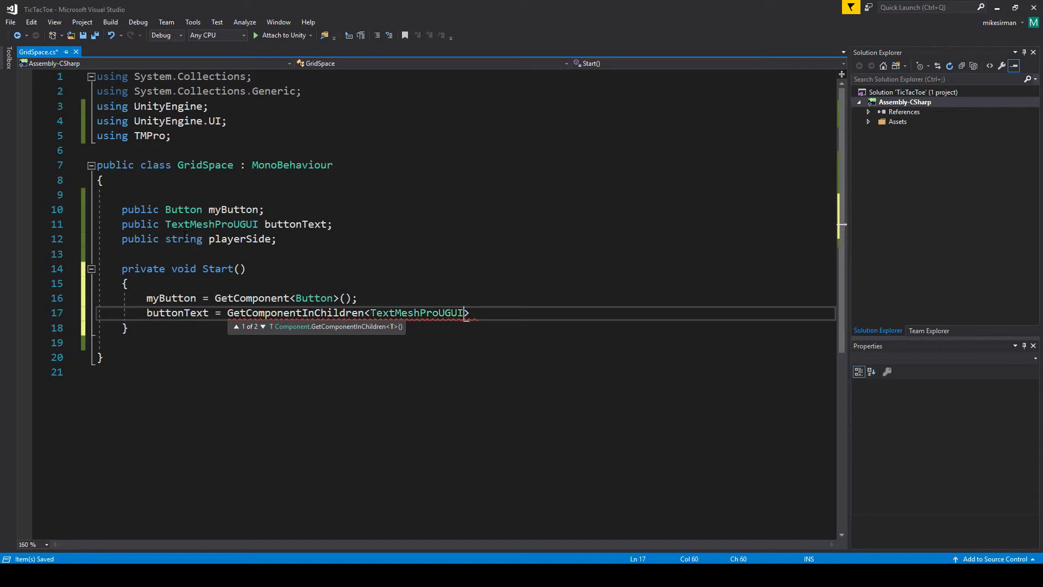
{"action": "type", "text": ">();"}
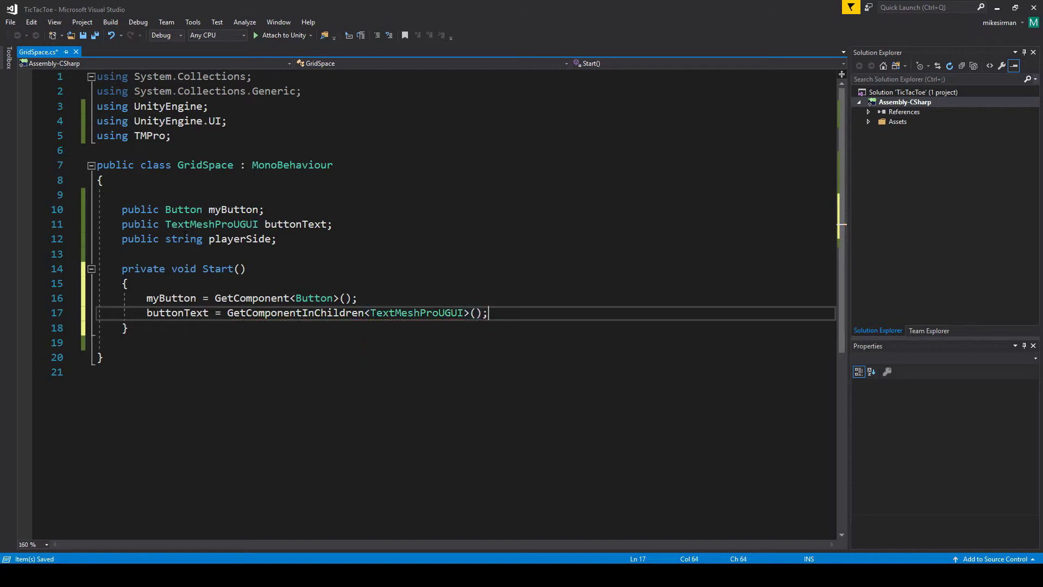
{"action": "key", "text": "ctrl+s"}
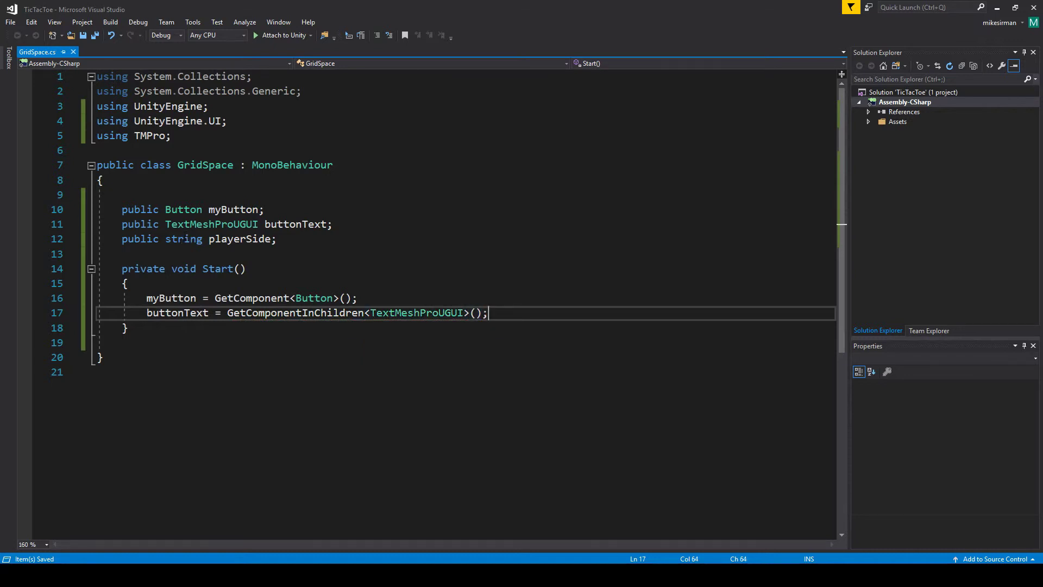
{"action": "key", "text": "Down"}
{"action": "key", "text": "Return"}
{"action": "key", "text": "Return"}
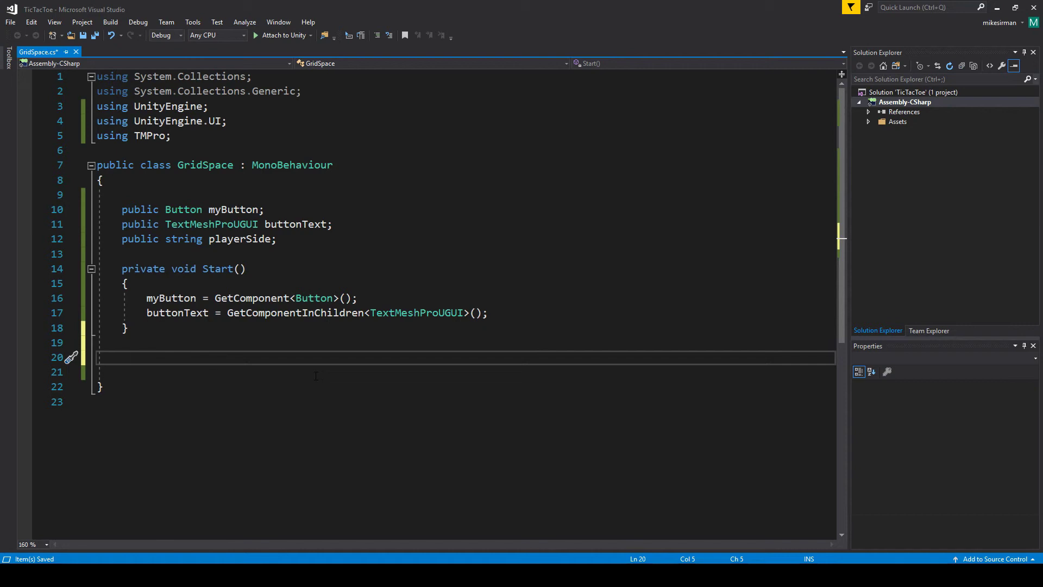
- Begin a public void SetSpace() method declaration below Start
{"action": "type", "text": "public void Set"}
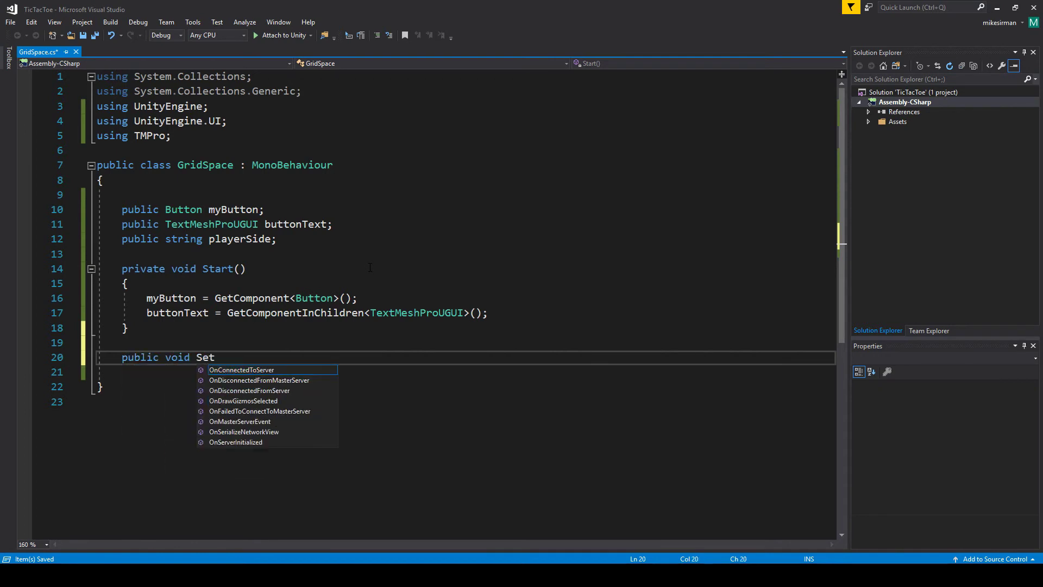
{"action": "type", "text": "Space()"}
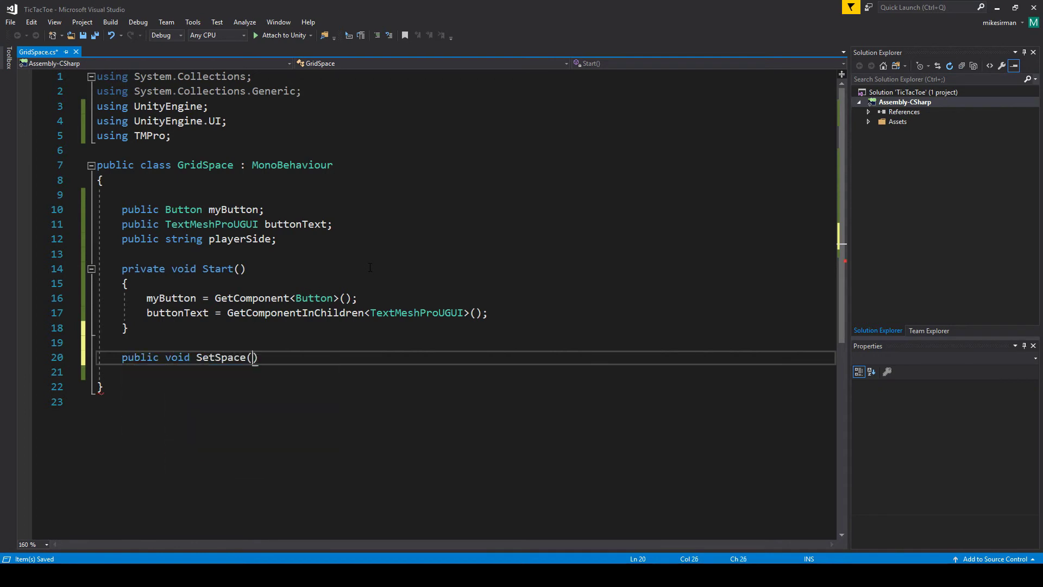
- Give SetSpace the body buttonText.text = playerSide; myButton.interactable = false; and save
{"action": "key", "text": "Return"}
{"action": "type", "text": "{"}
{"action": "key", "text": "Return"}
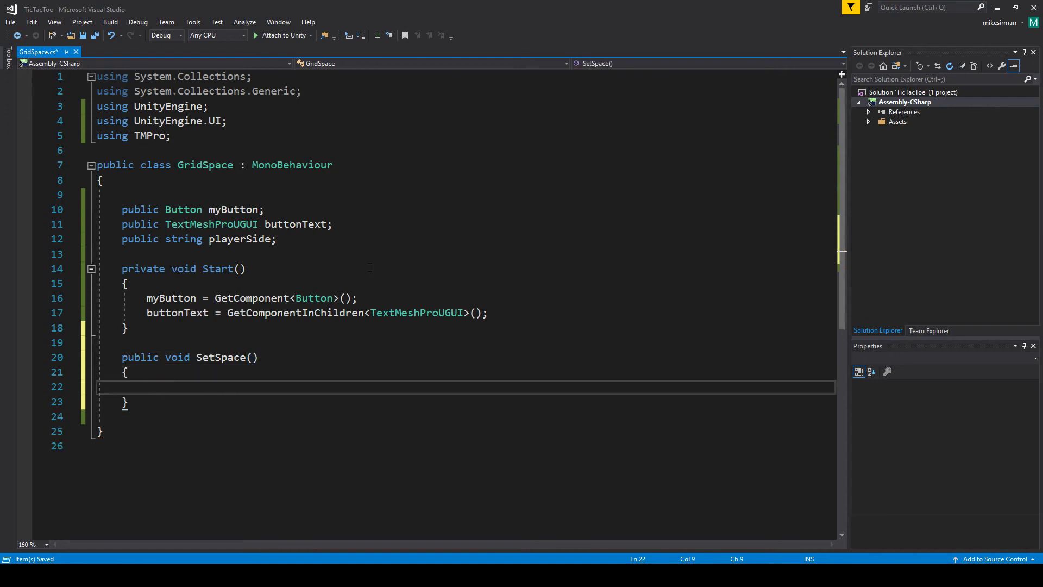
{"action": "type", "text": "buttonT"}
{"action": "key", "text": "Tab"}
{"action": "type", "text": ".text = "}
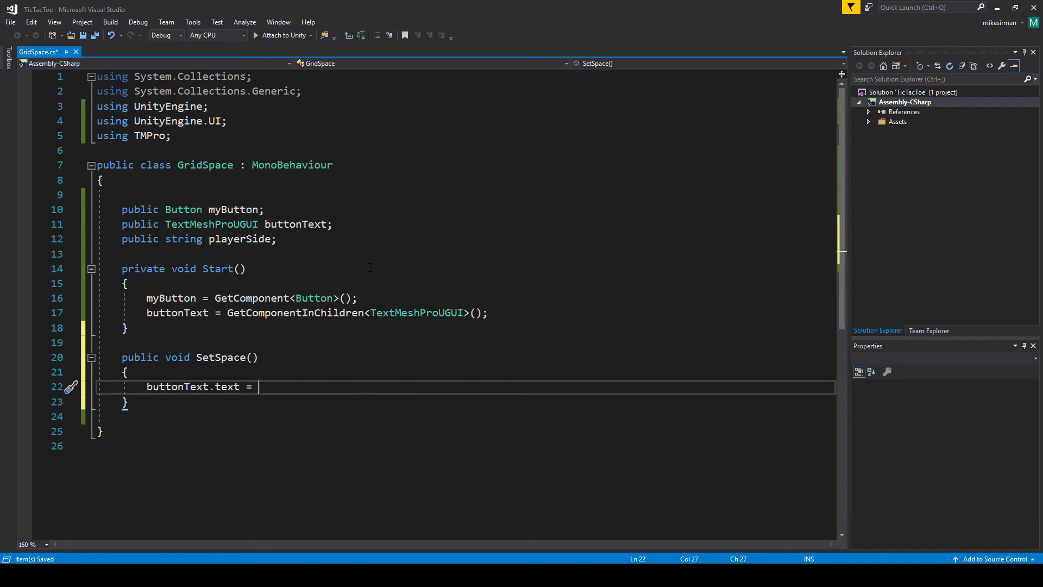
{"action": "type", "text": "players"}
{"action": "key", "text": "Tab"}
{"action": "type", "text": ";"}
{"action": "key", "text": "Return"}
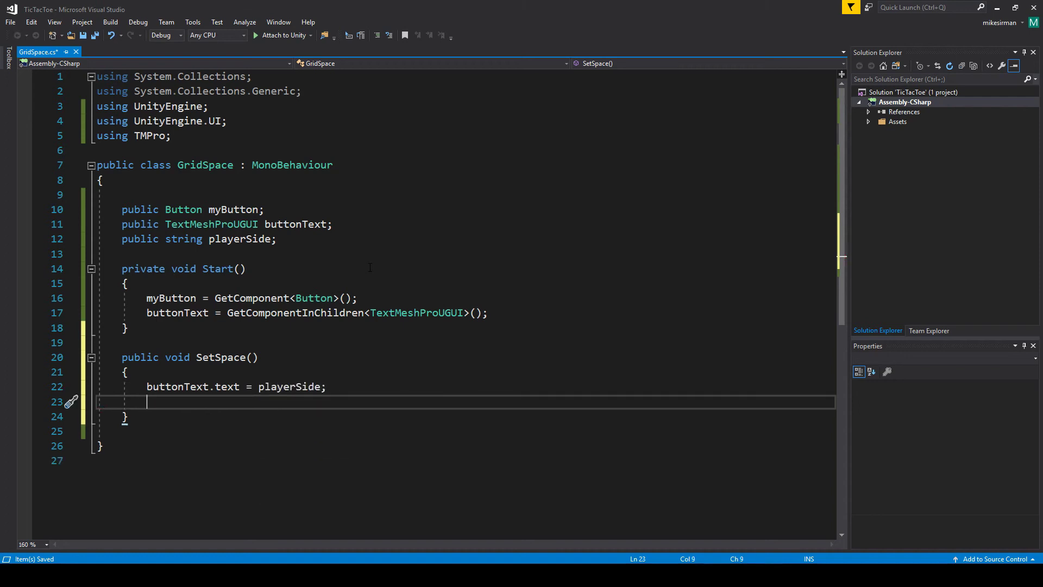
{"action": "type", "text": "mybutton.interactable = "}
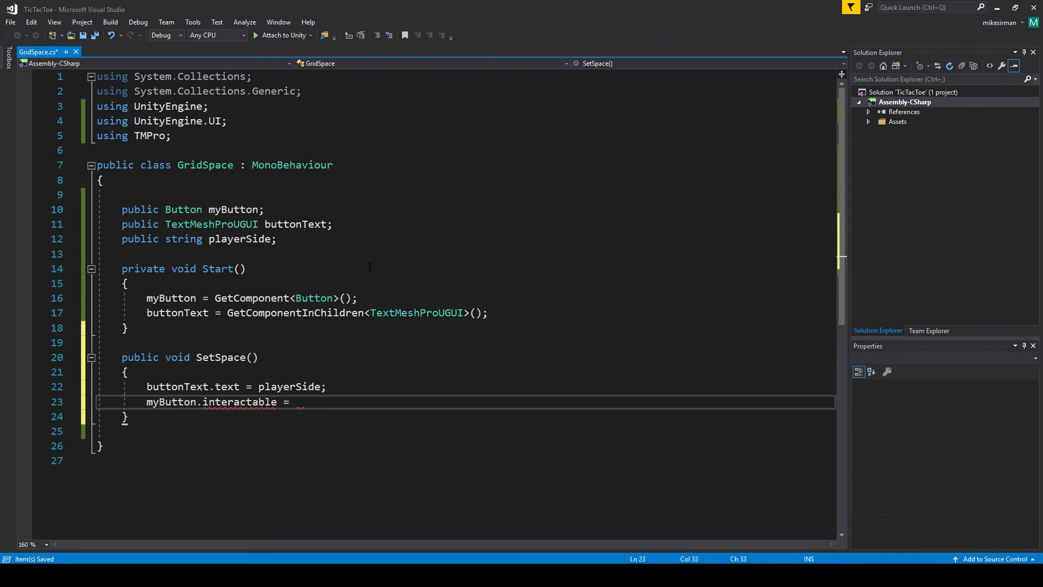
{"action": "type", "text": "false;"}
{"action": "key", "text": "ctrl+s"}
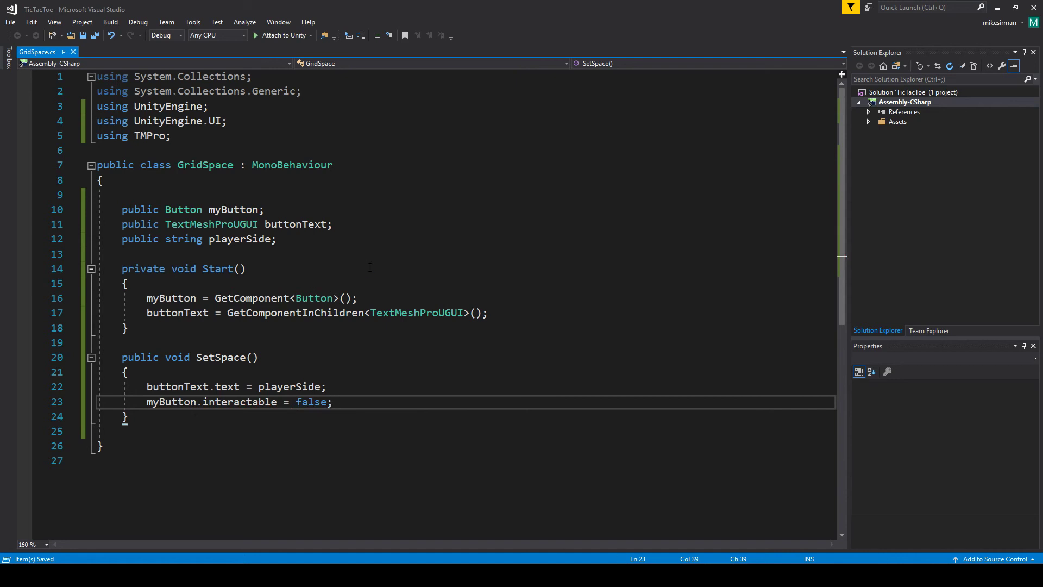